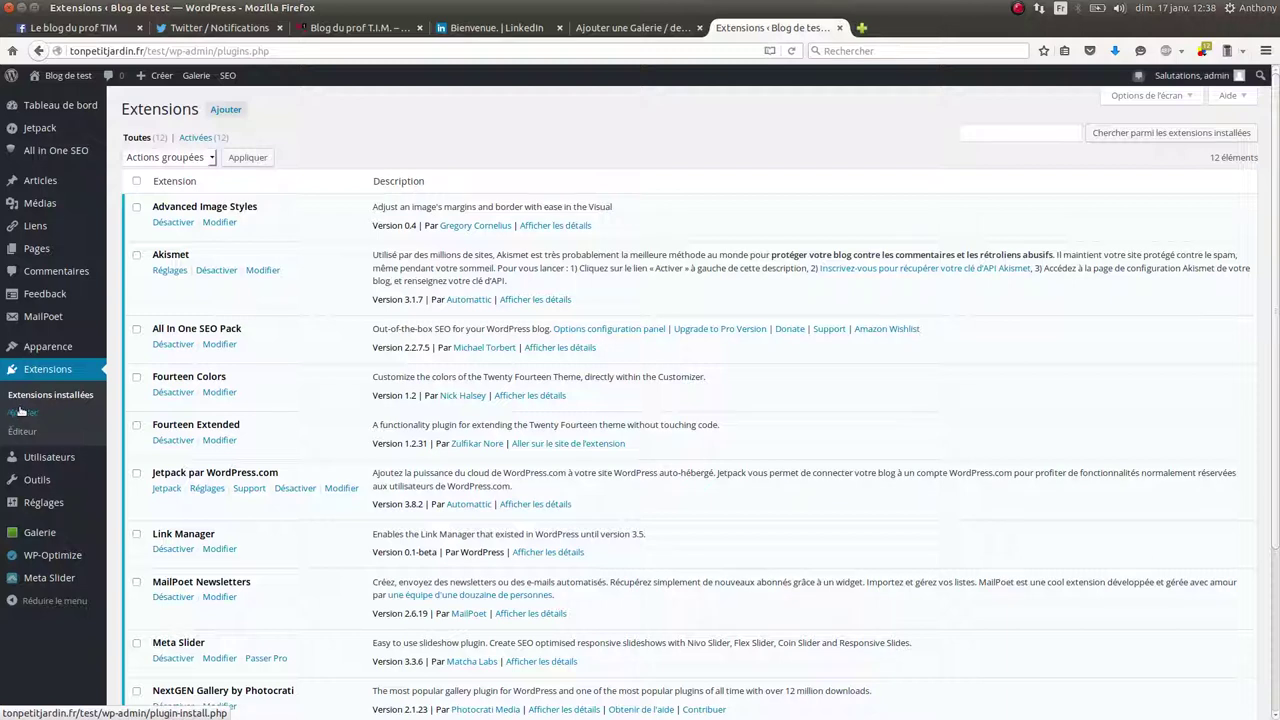
# Open Jetpack's settings page with the full list of its modules
pyautogui.moveTo(57, 137)
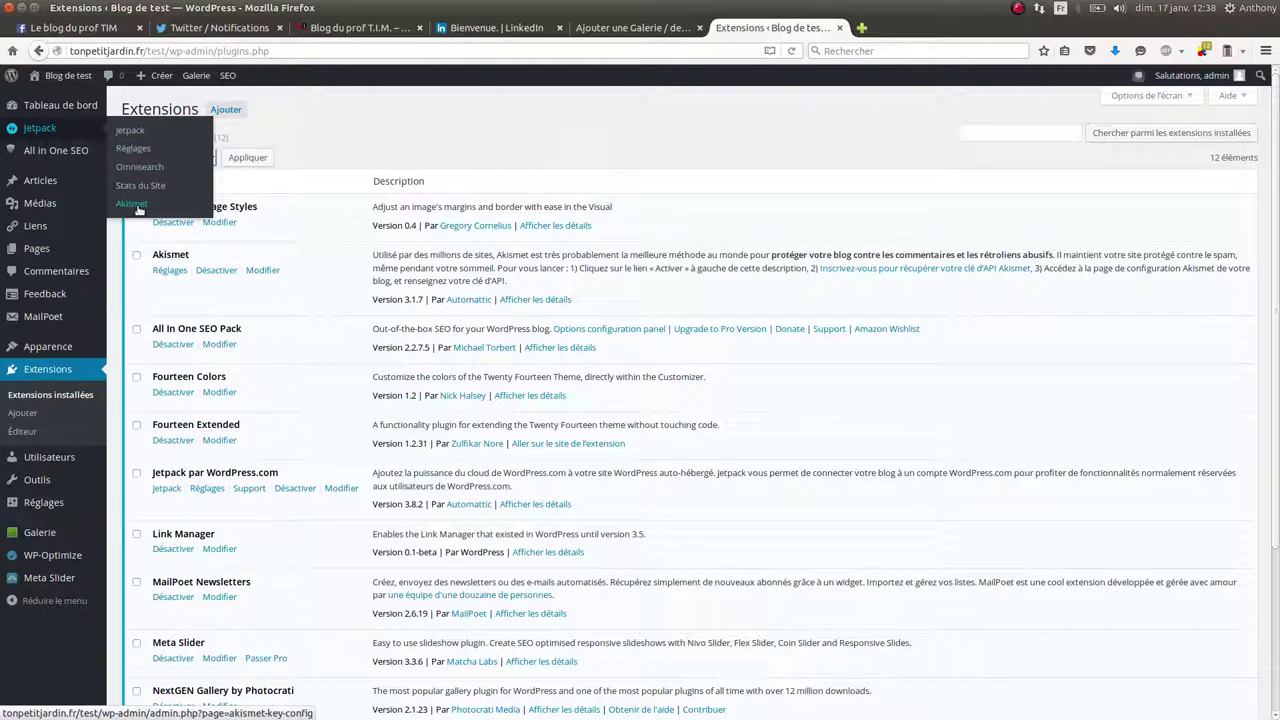
pyautogui.click(122, 131)
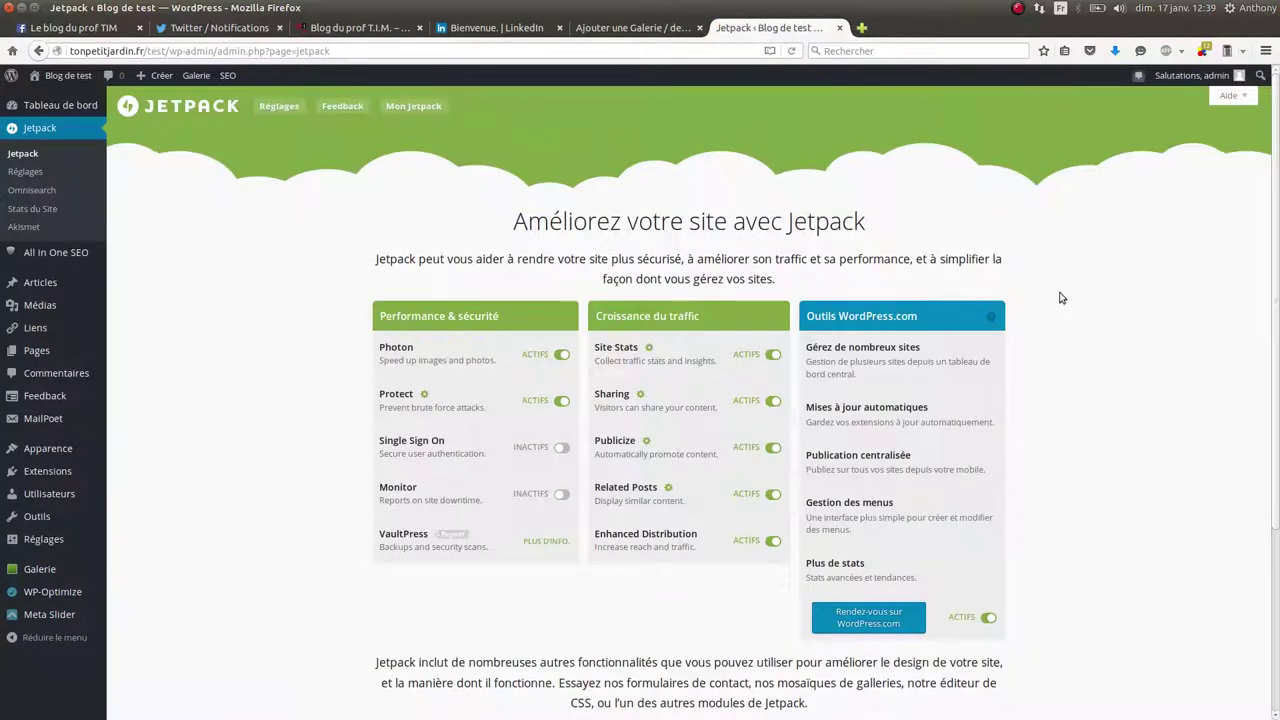
pyautogui.scroll(-3, 1077, 289)
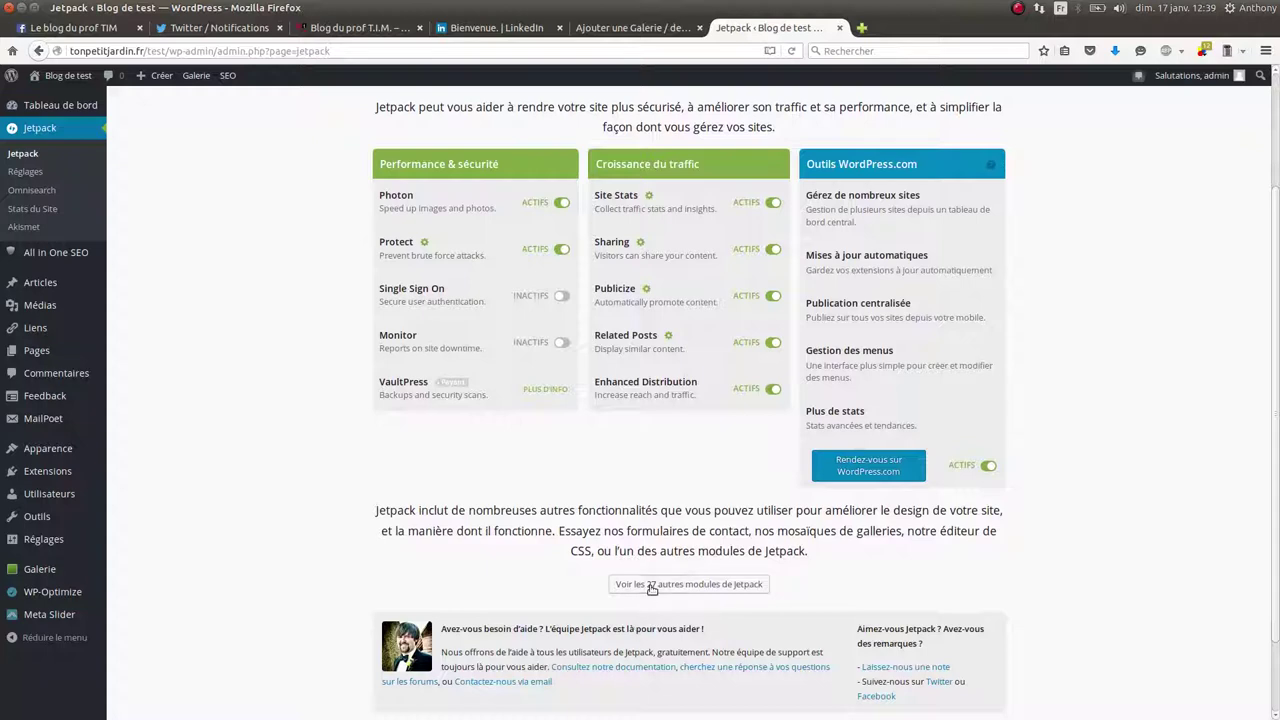
pyautogui.click(652, 586)
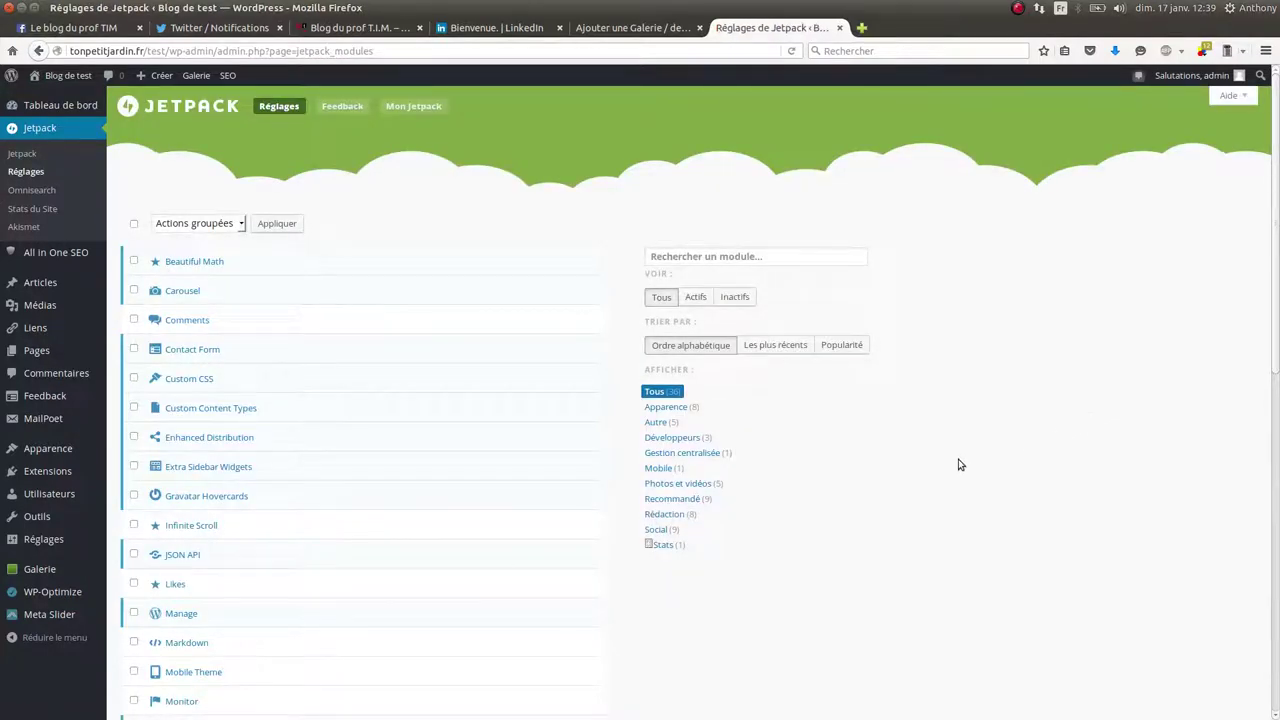
# Look through the complete Jetpack module list and deactivate the Beautiful Math module
pyautogui.scroll(-10, 963, 458)
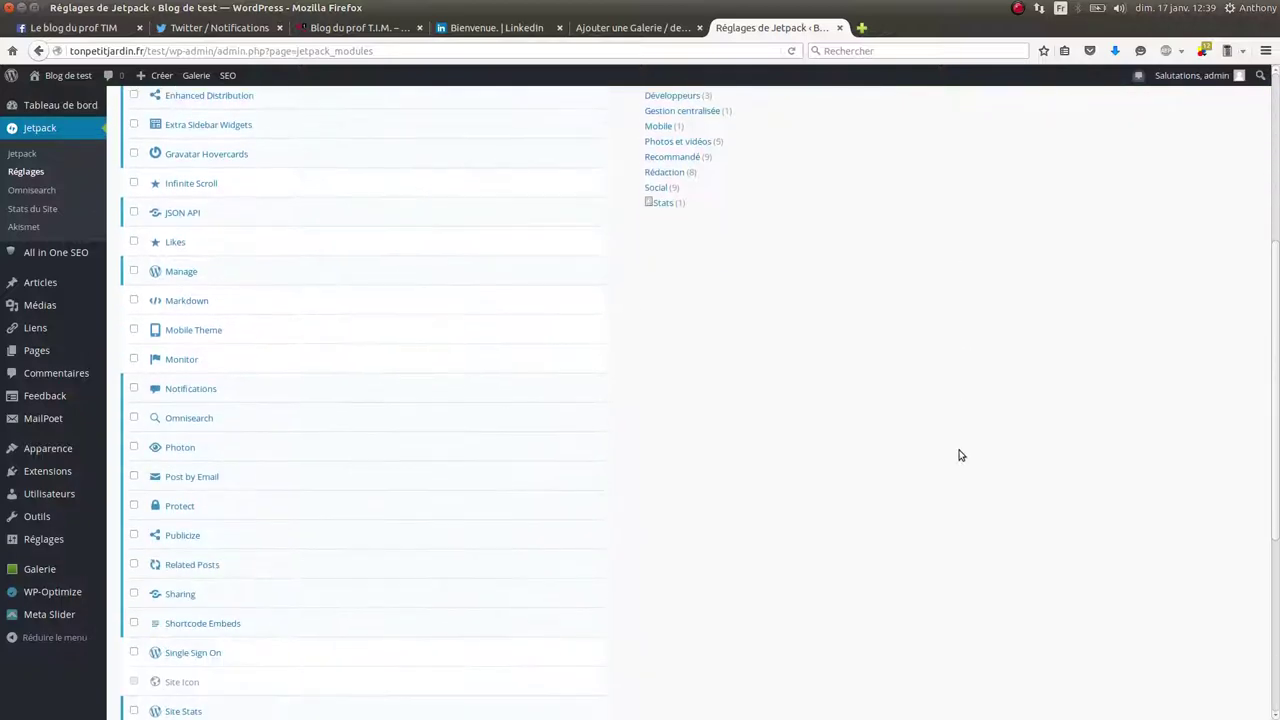
pyautogui.scroll(-2, 959, 455)
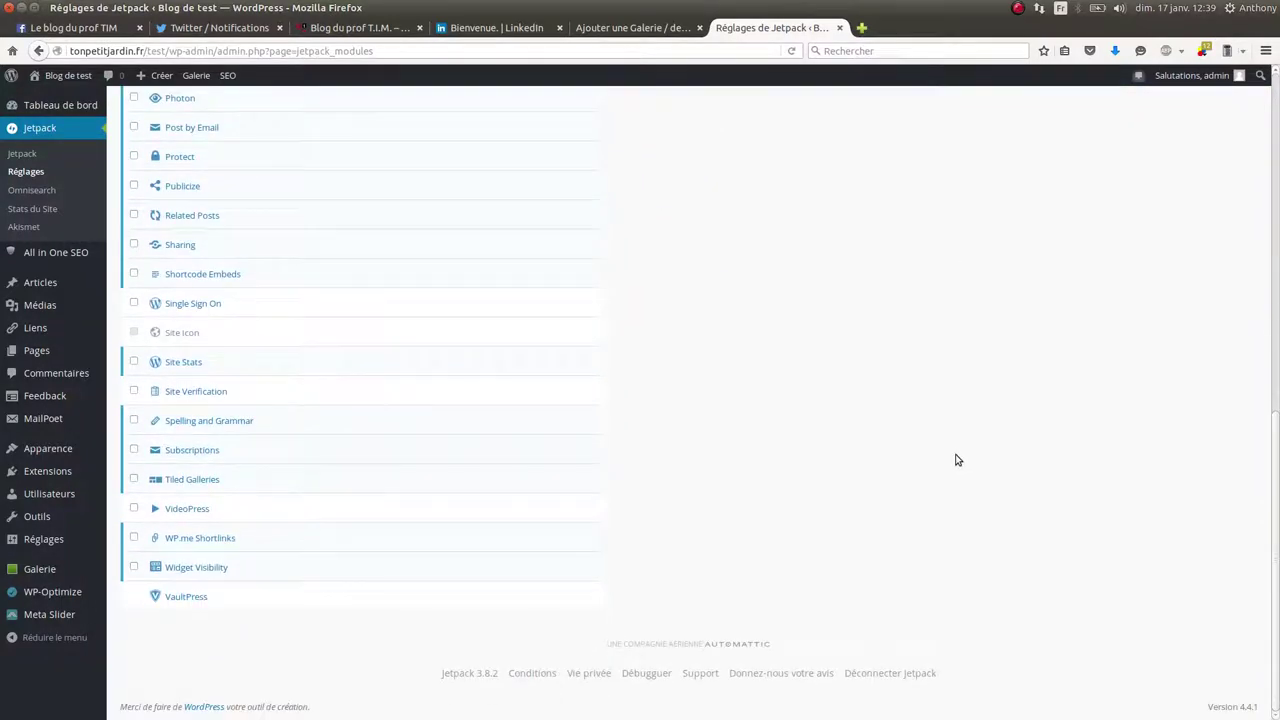
pyautogui.scroll(12, 955, 460)
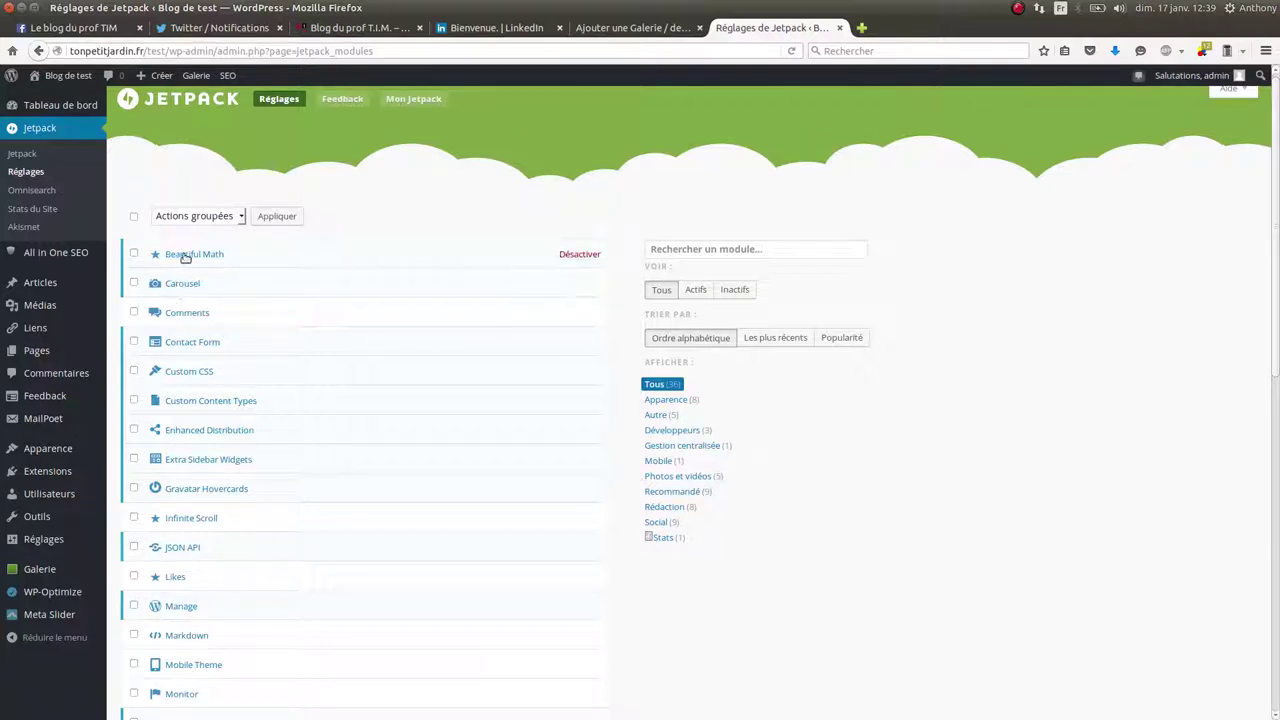
pyautogui.click(585, 257)
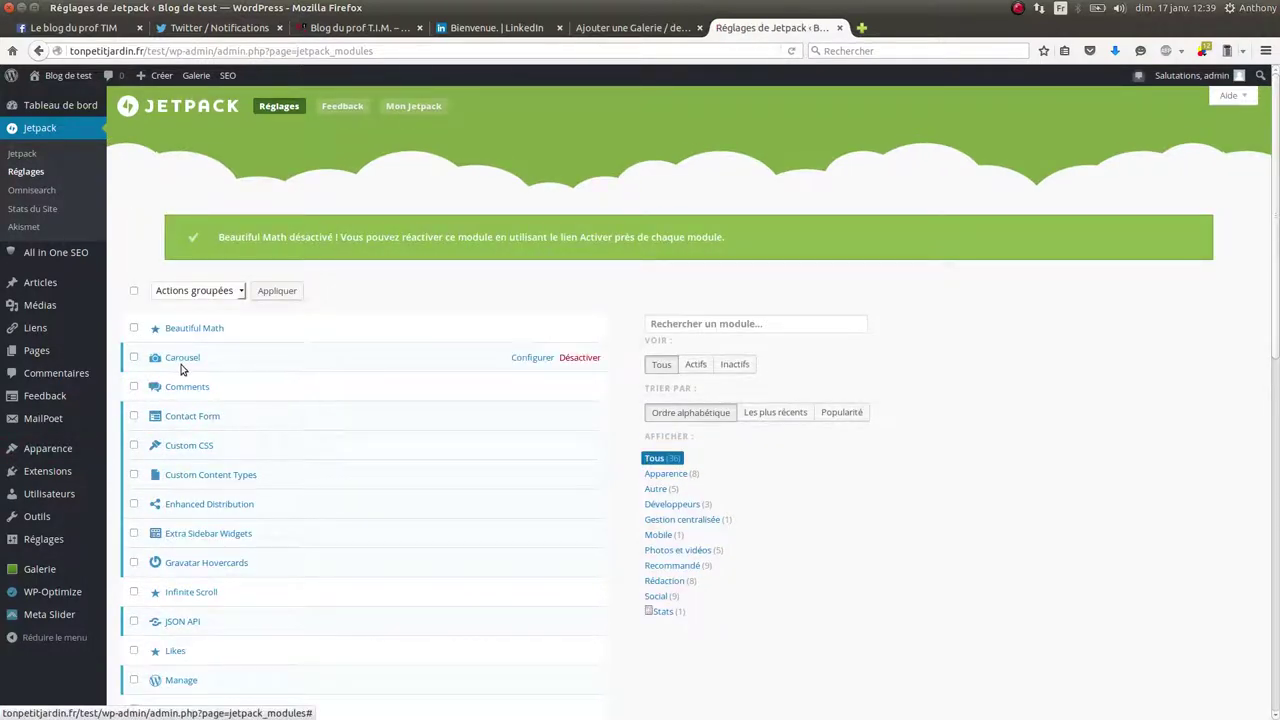
# Deactivate the Custom Content Types module in the Jetpack module list
pyautogui.scroll(-2, 182, 360)
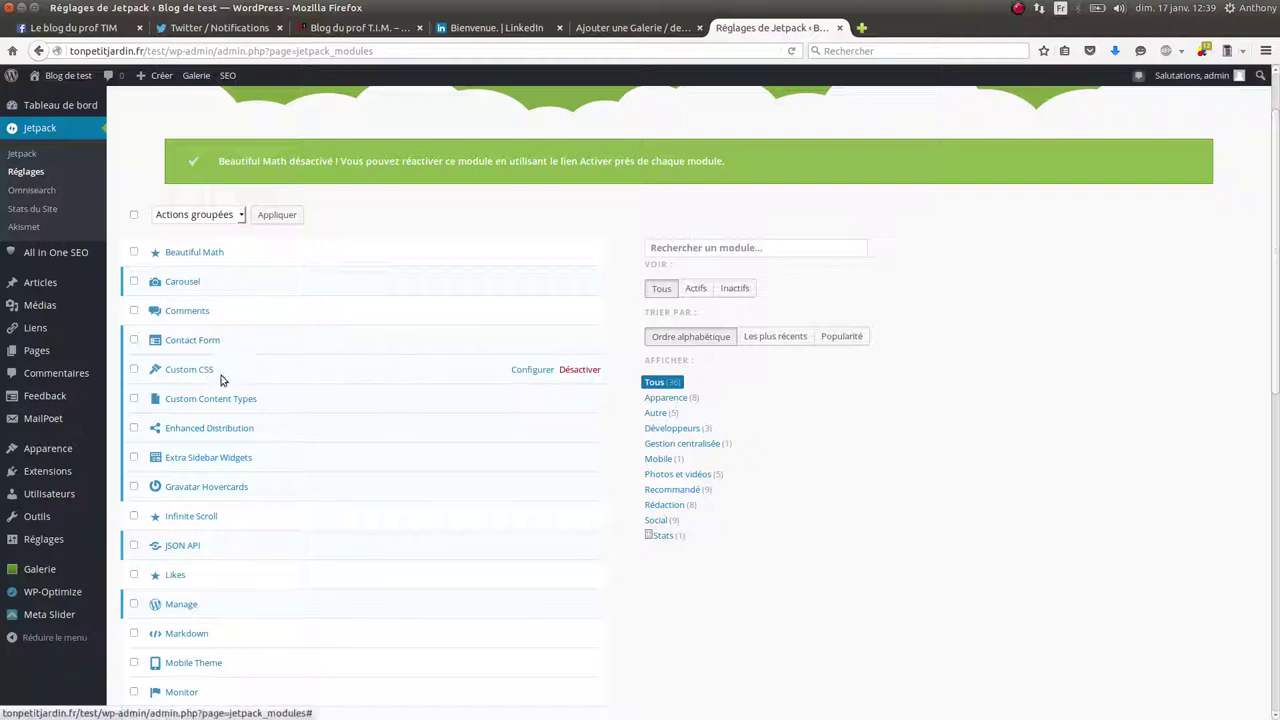
pyautogui.scroll(-2, 330, 356)
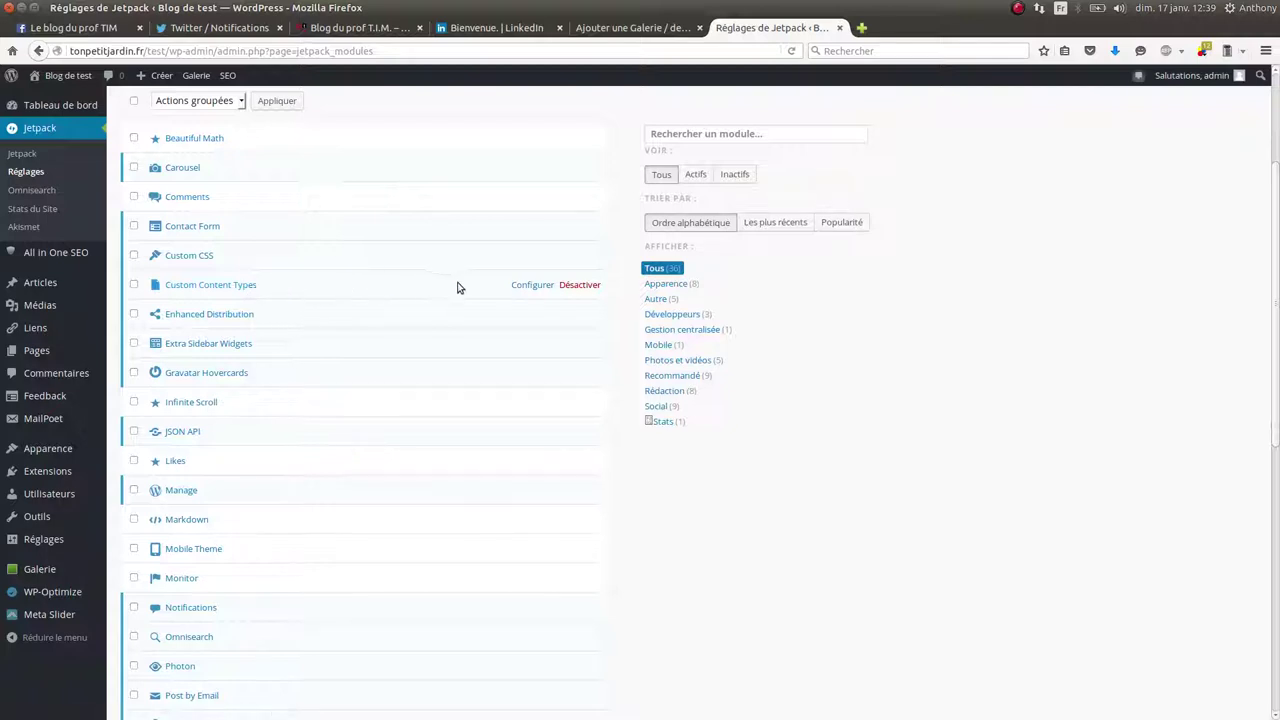
pyautogui.click(588, 288)
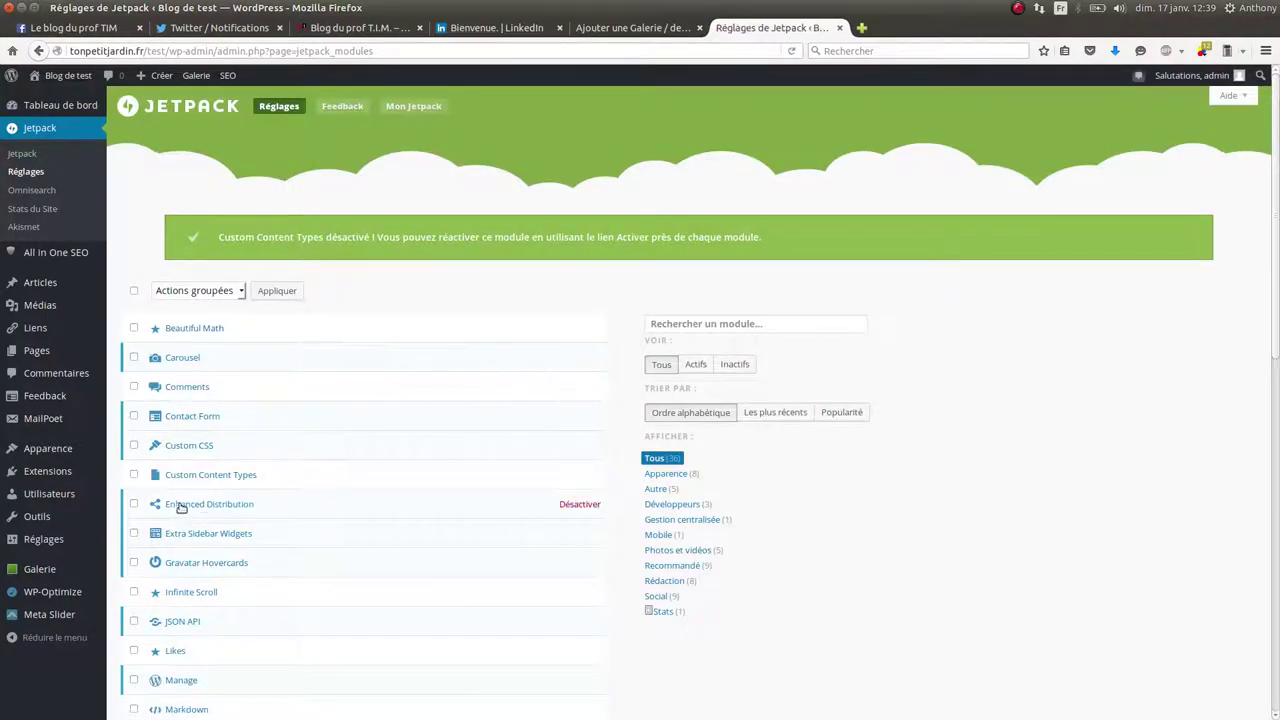
# Deactivate the Gravatar Hovercards module in the Jetpack module list
pyautogui.scroll(-2, 404, 498)
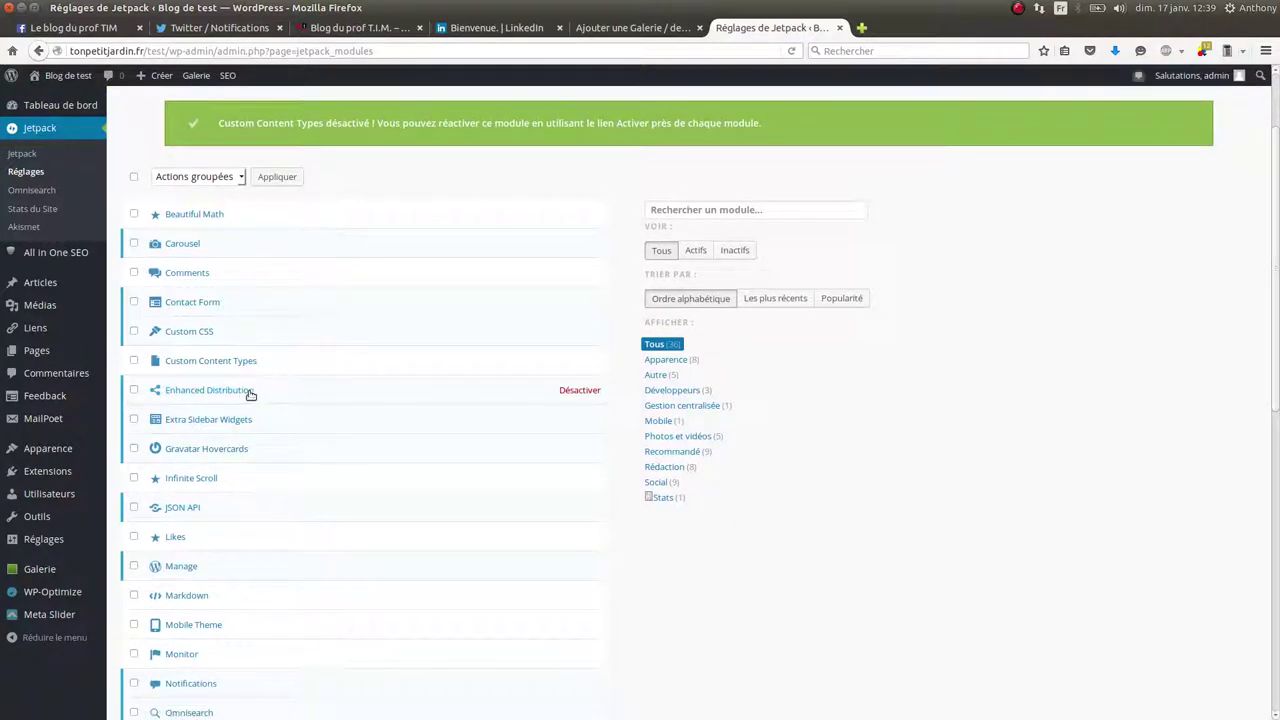
pyautogui.scroll(-1, 297, 391)
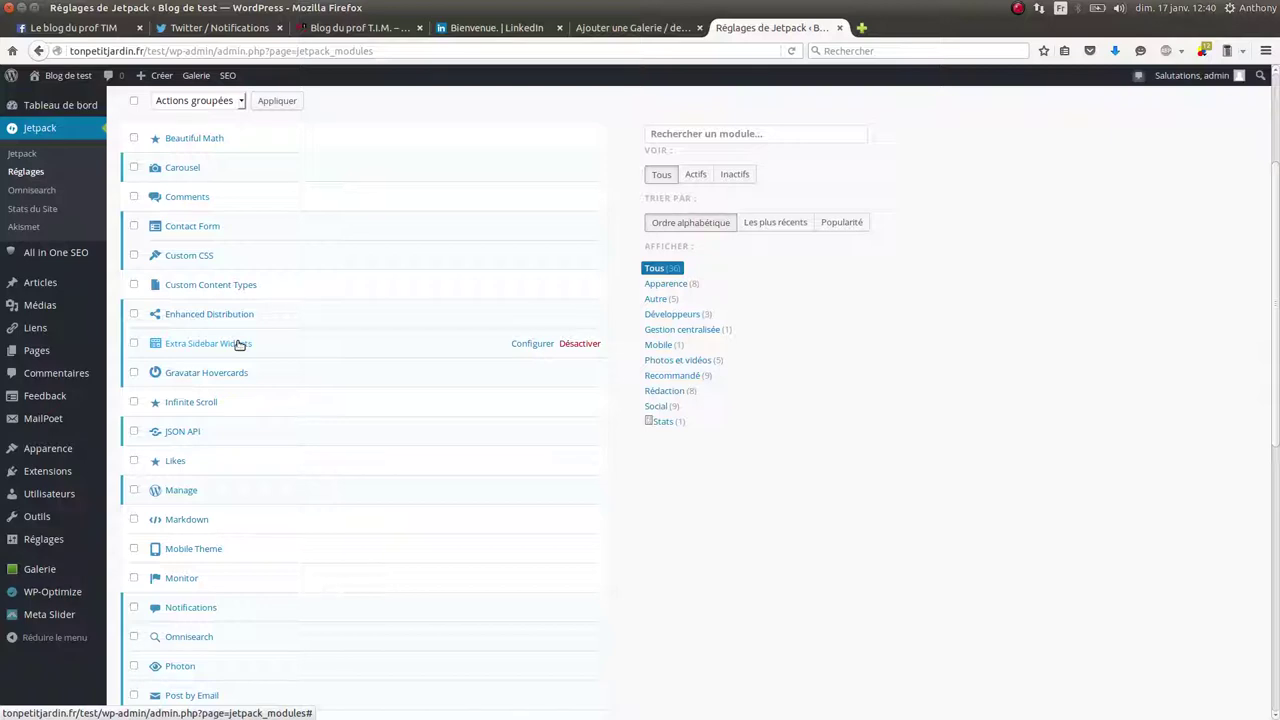
pyautogui.scroll(-1, 240, 343)
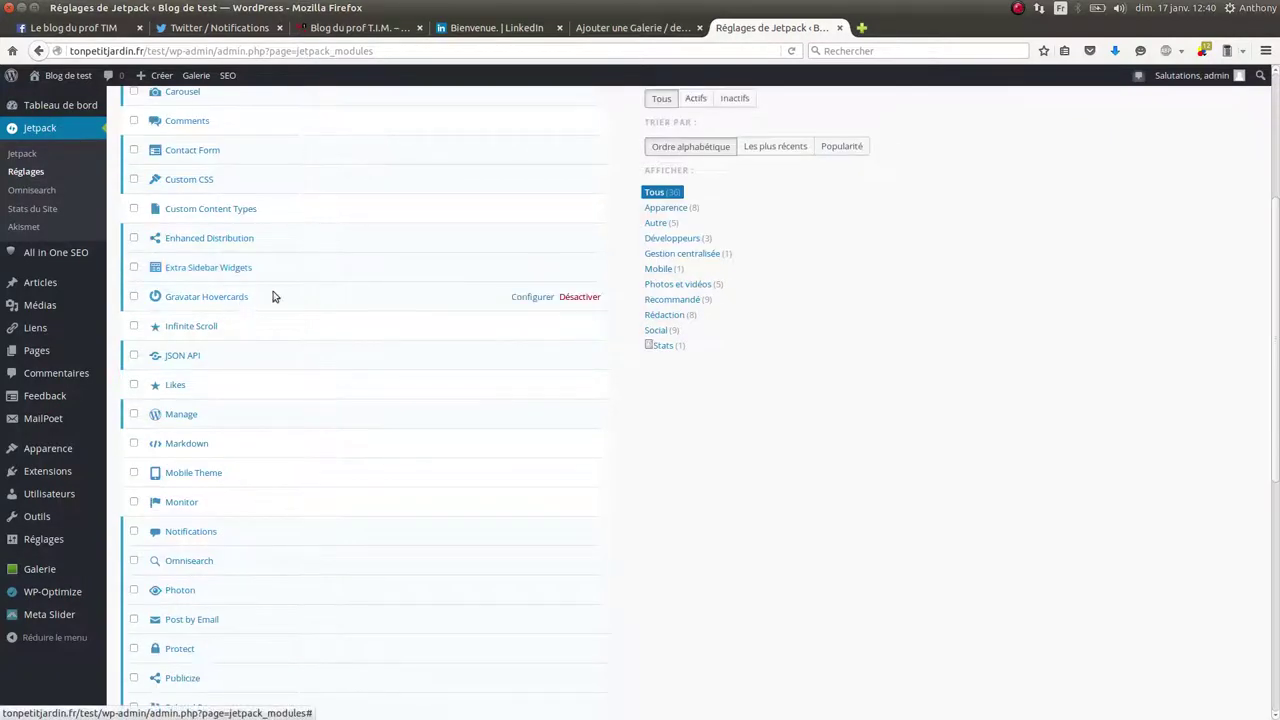
pyautogui.click(570, 297)
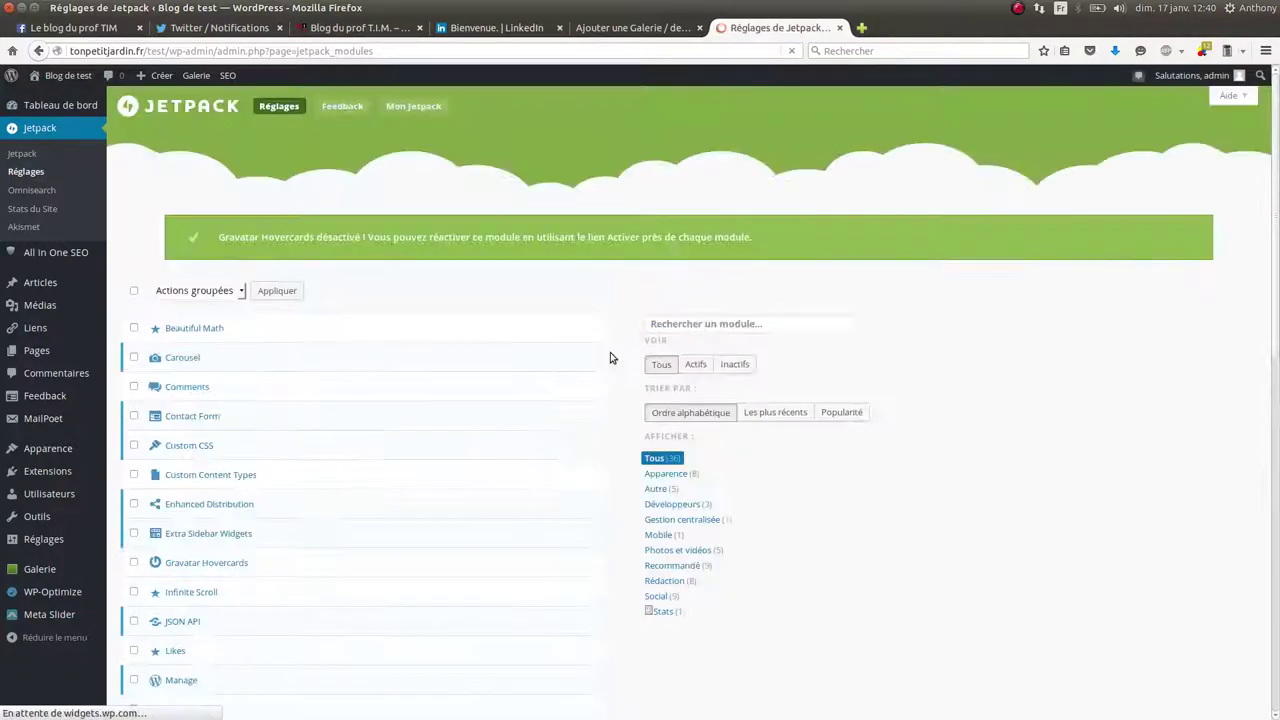
# Deactivate the Manage module and the Notifications module in the Jetpack module list
pyautogui.scroll(-5, 597, 355)
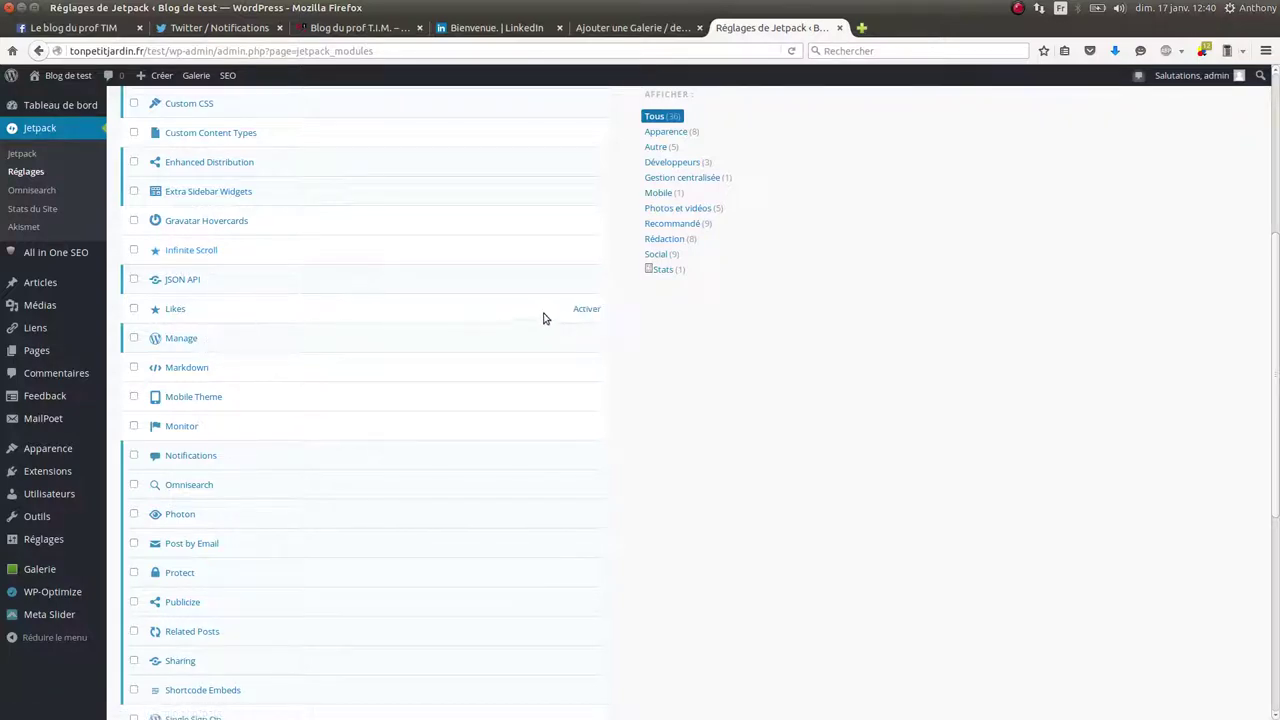
pyautogui.click(585, 365)
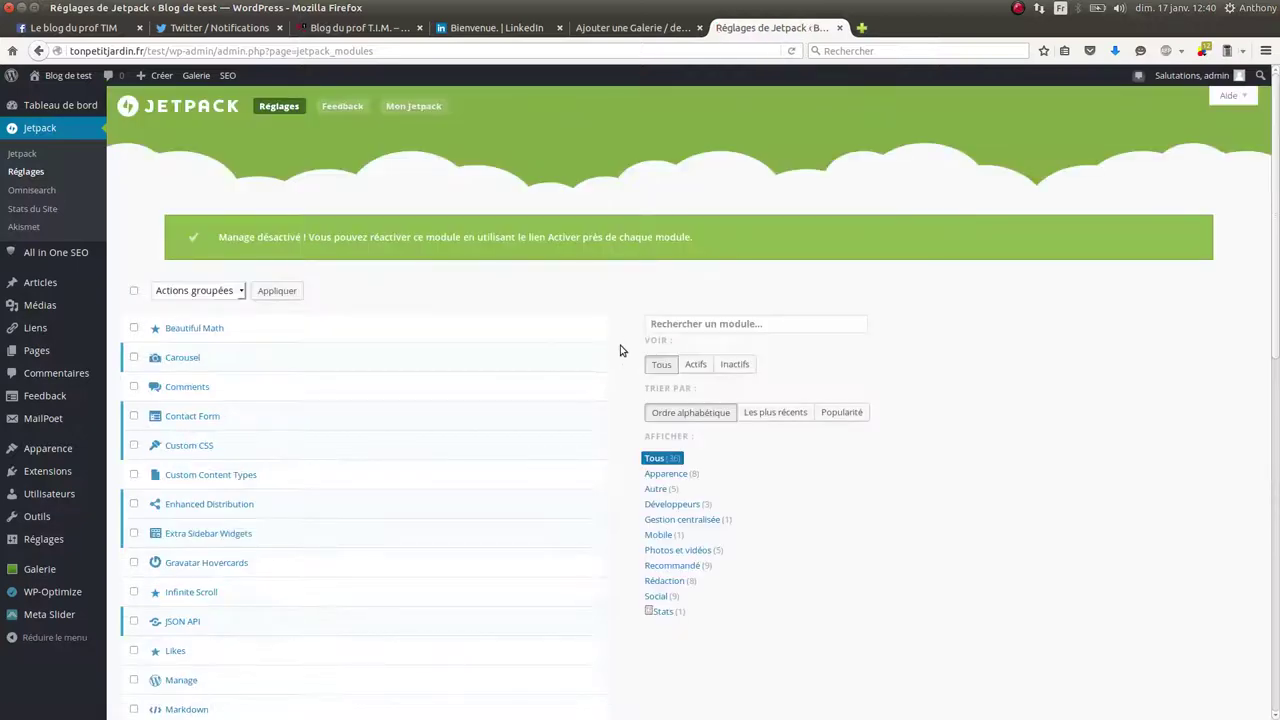
pyautogui.scroll(-7, 620, 350)
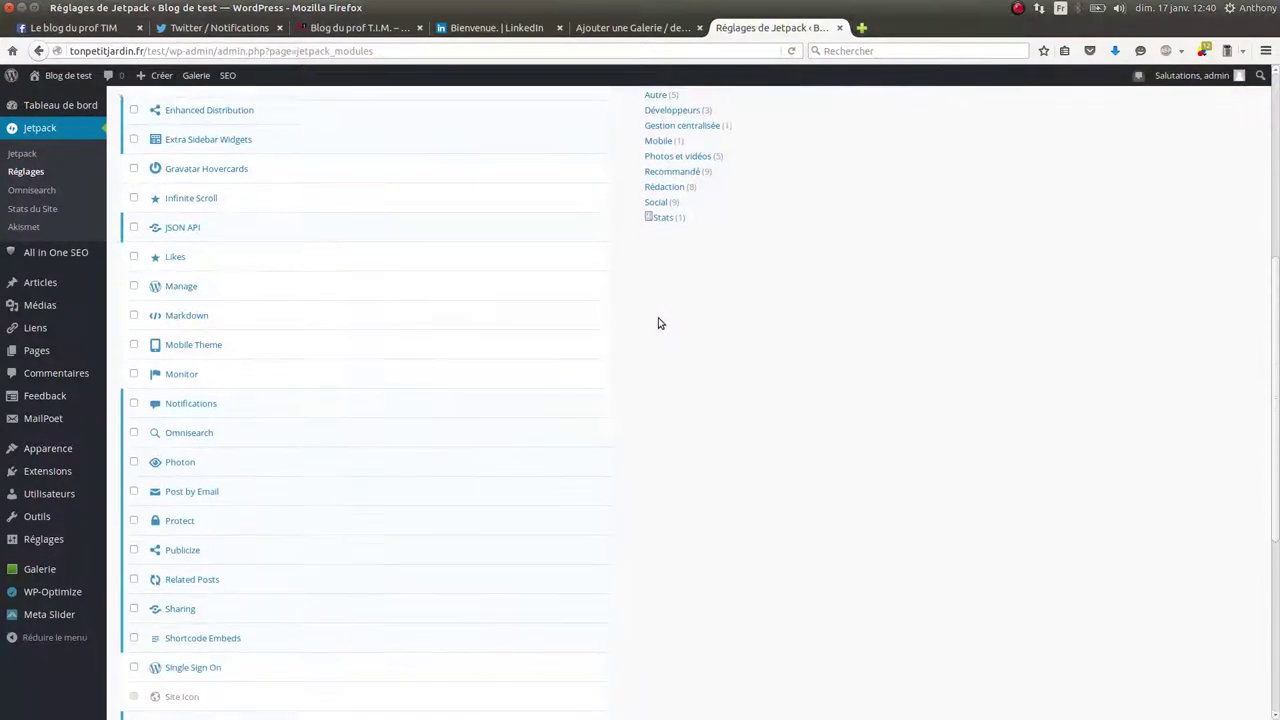
pyautogui.scroll(-3, 658, 323)
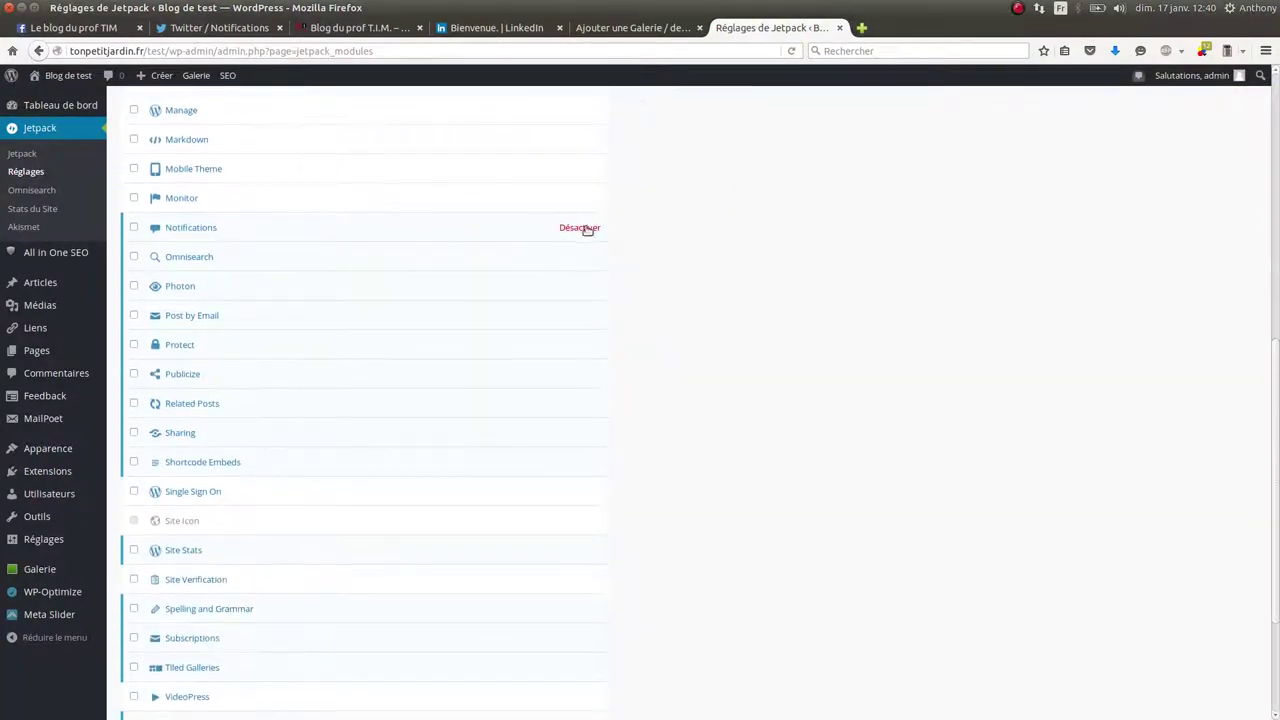
pyautogui.click(587, 229)
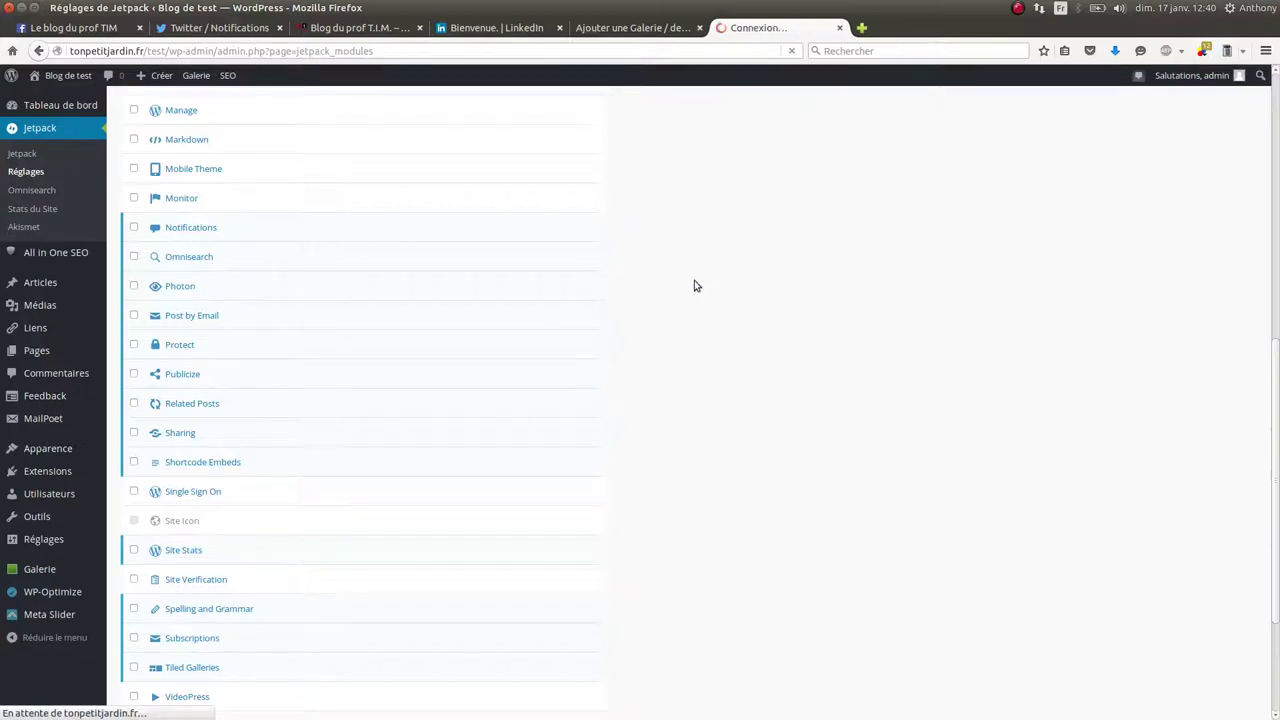
# Deactivate the Post by Email module in the Jetpack module list
pyautogui.scroll(-7, 690, 290)
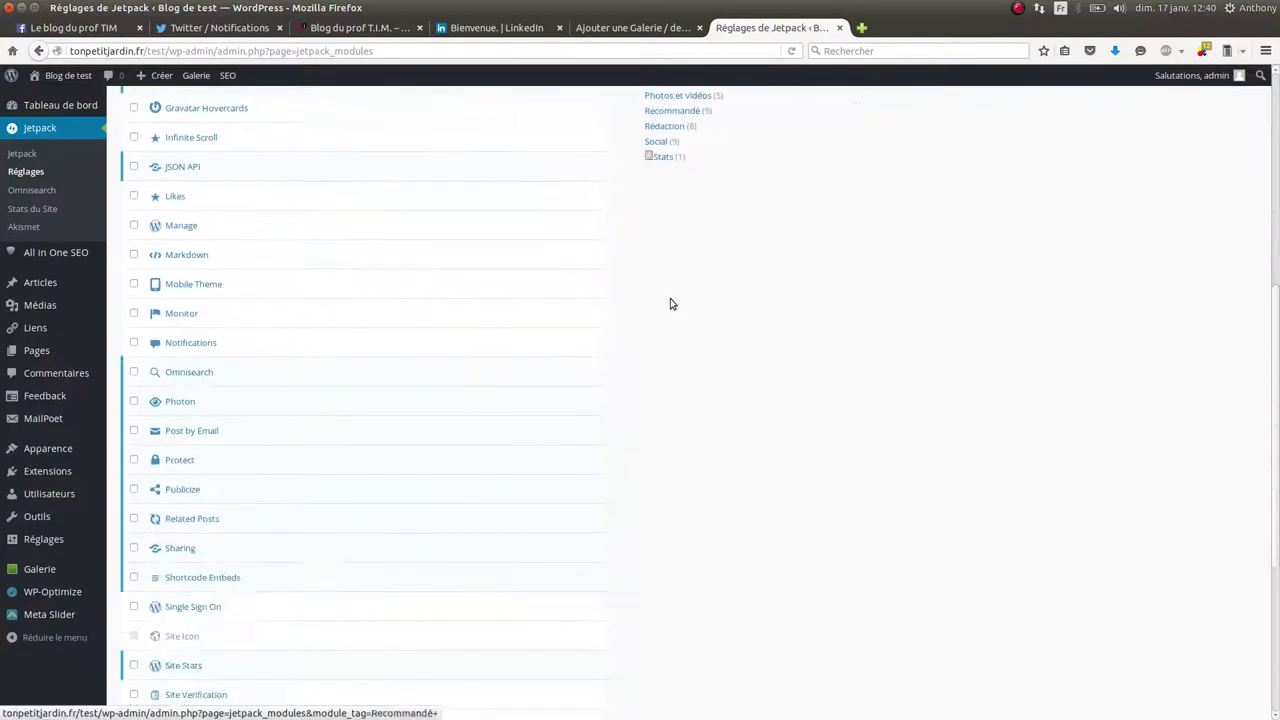
pyautogui.scroll(-2, 670, 304)
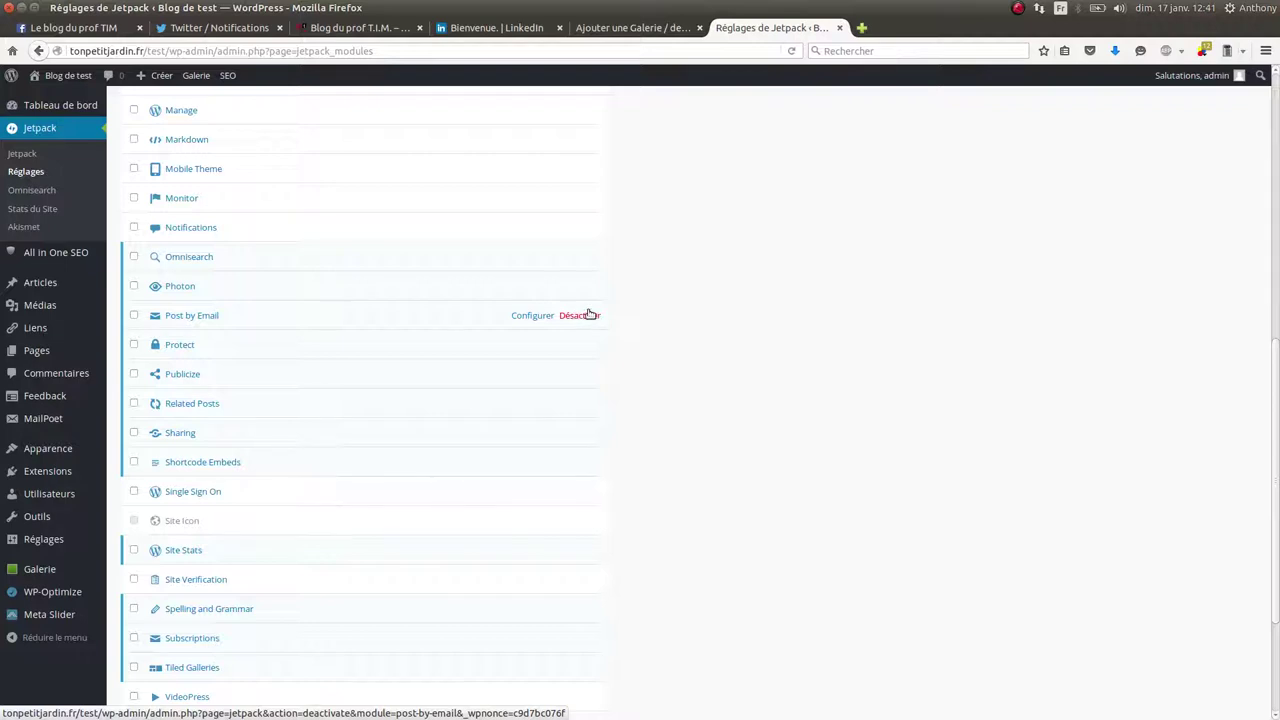
pyautogui.click(588, 317)
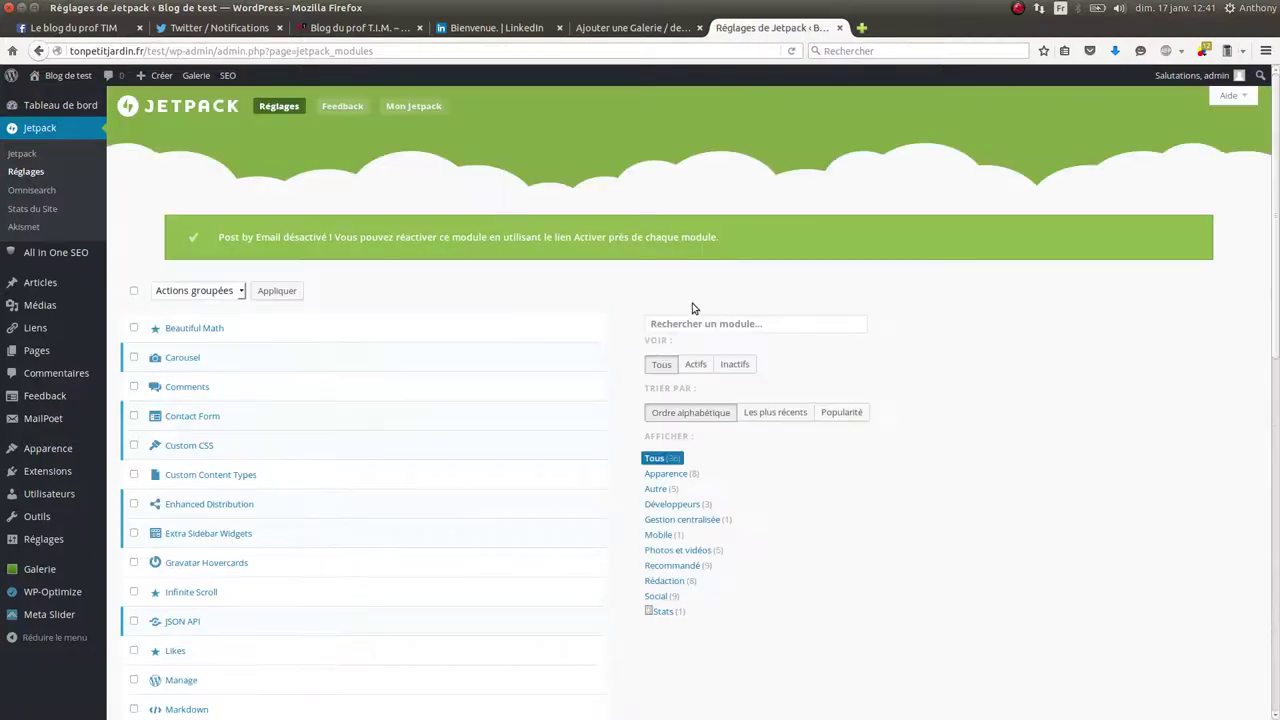
# Deactivate the Spelling and Grammar module near the end of the Jetpack module list
pyautogui.scroll(-5, 692, 308)
pyautogui.scroll(-3, 692, 308)
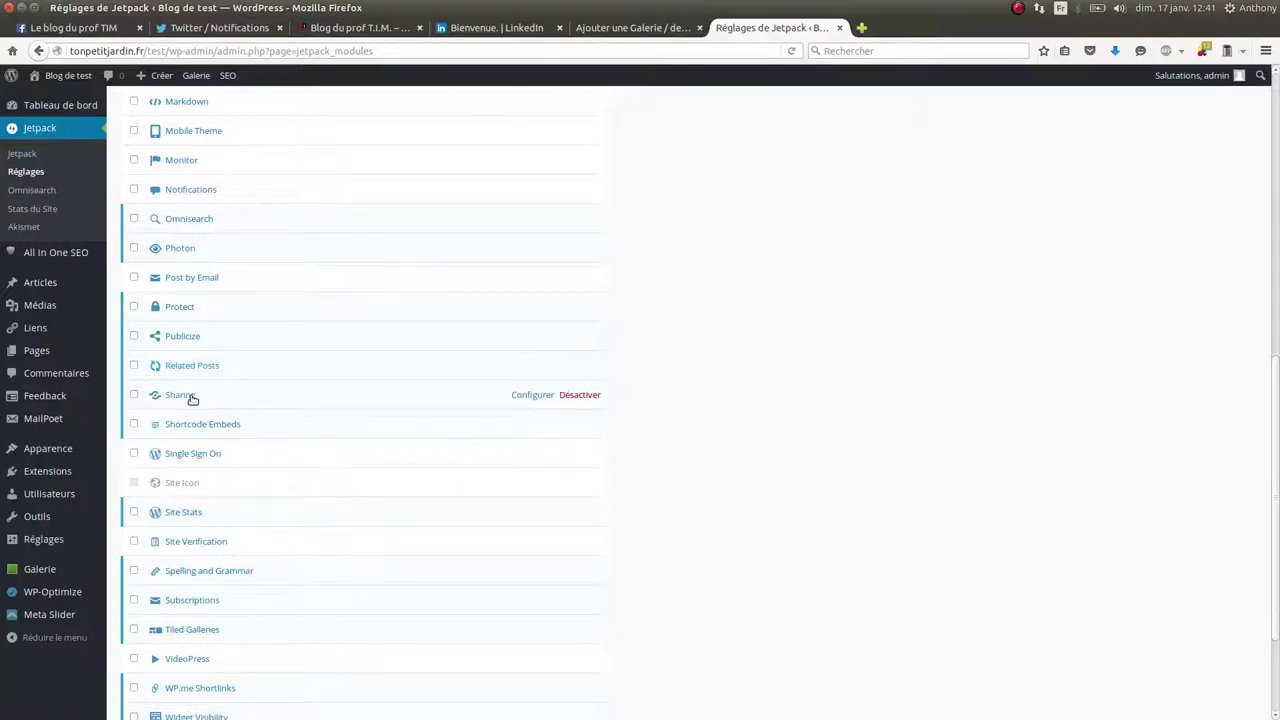
pyautogui.scroll(-2, 192, 400)
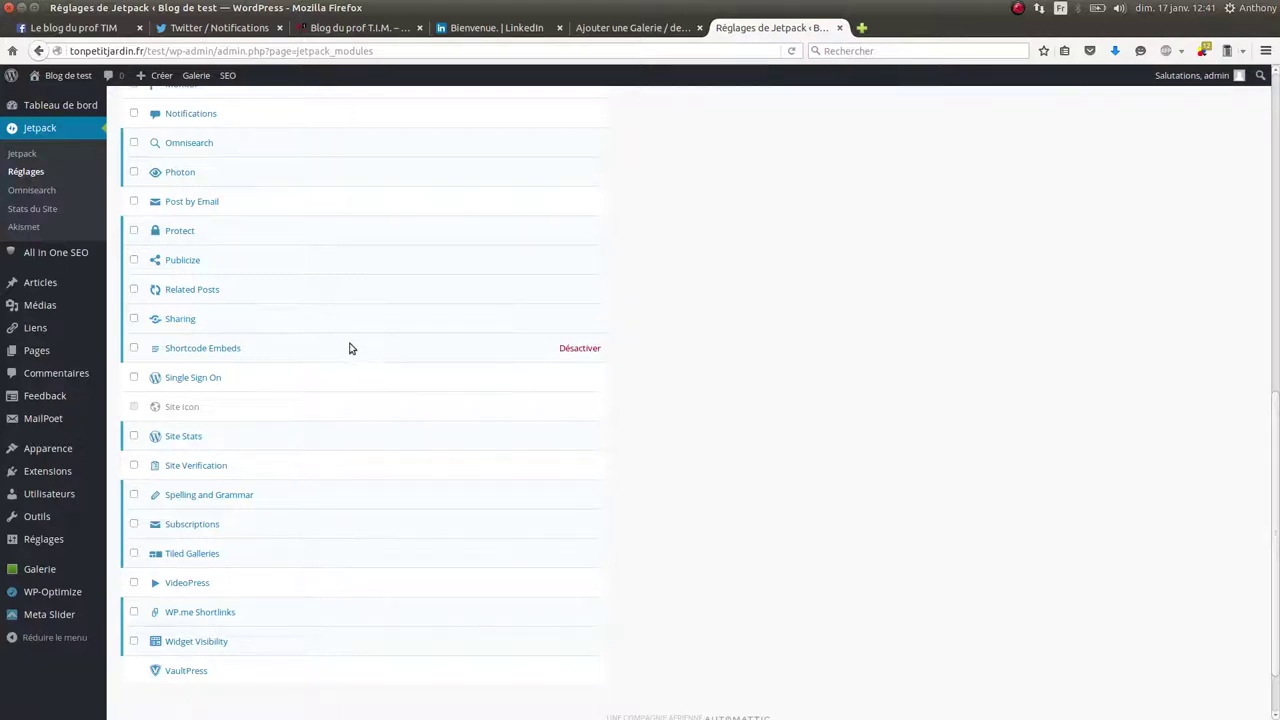
pyautogui.scroll(-2, 300, 370)
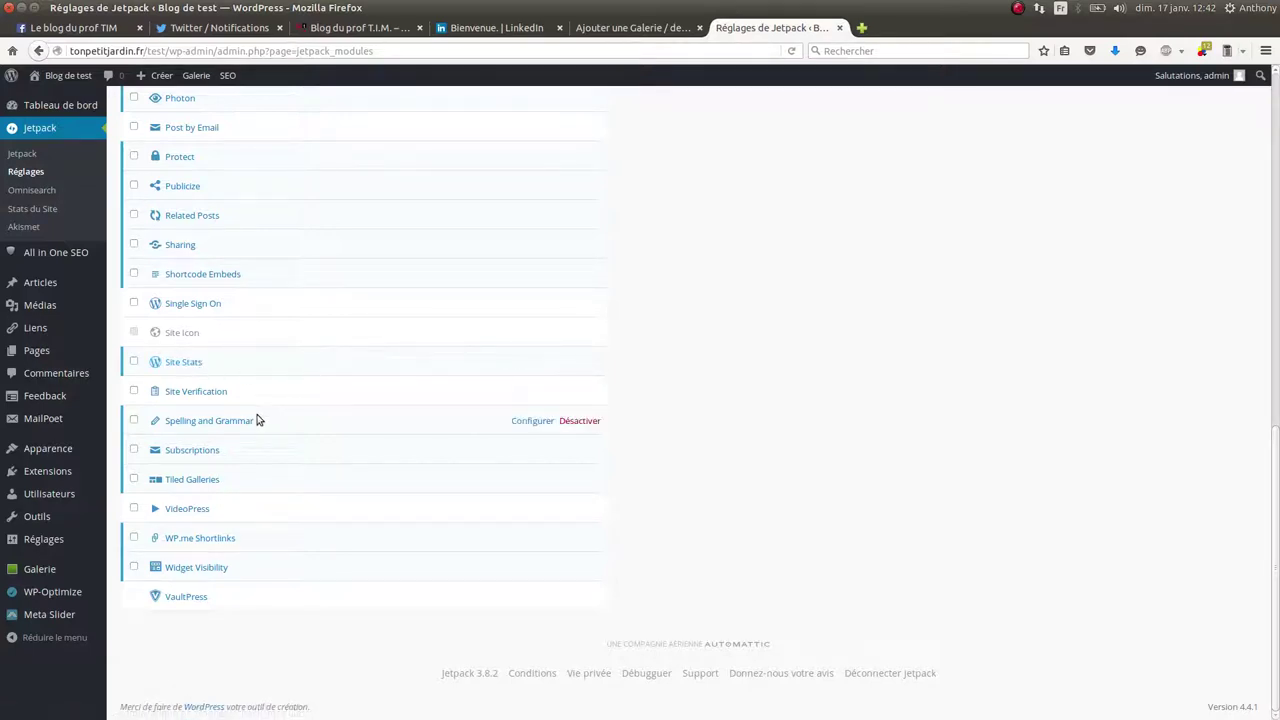
pyautogui.click(597, 422)
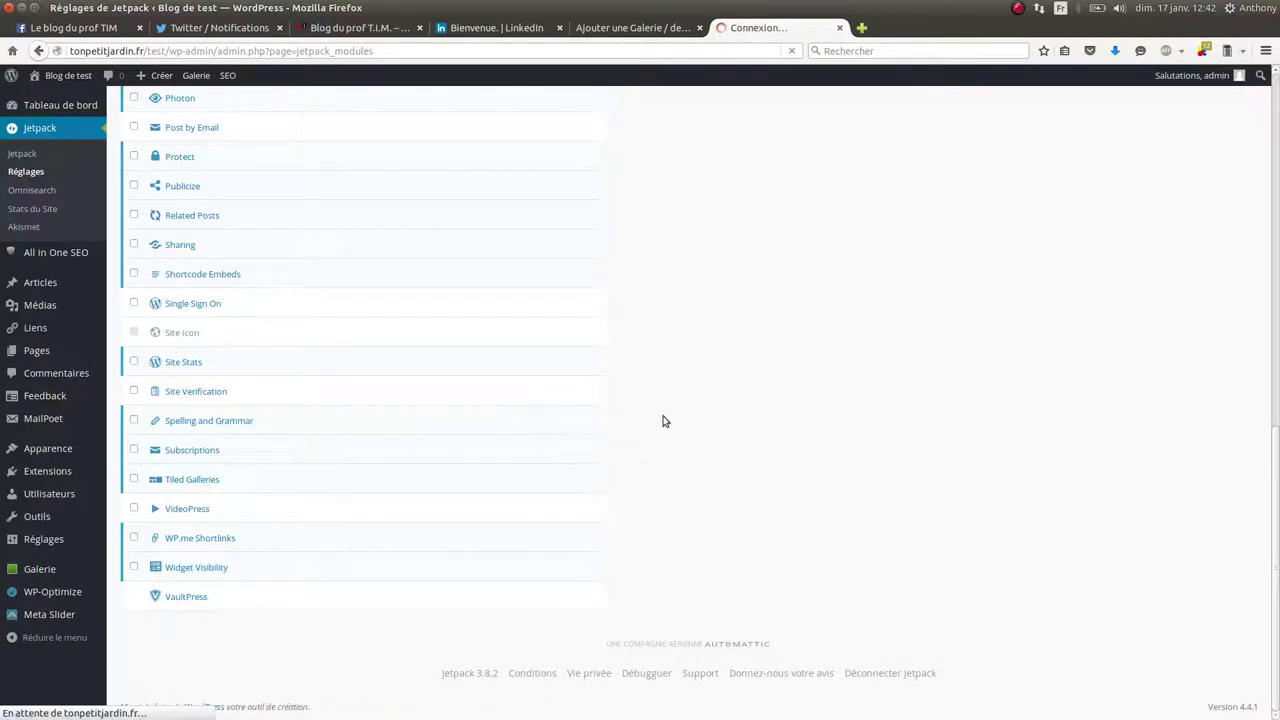
# Deactivate the Subscriptions module near the end of the Jetpack module list
pyautogui.scroll(-4, 582, 424)
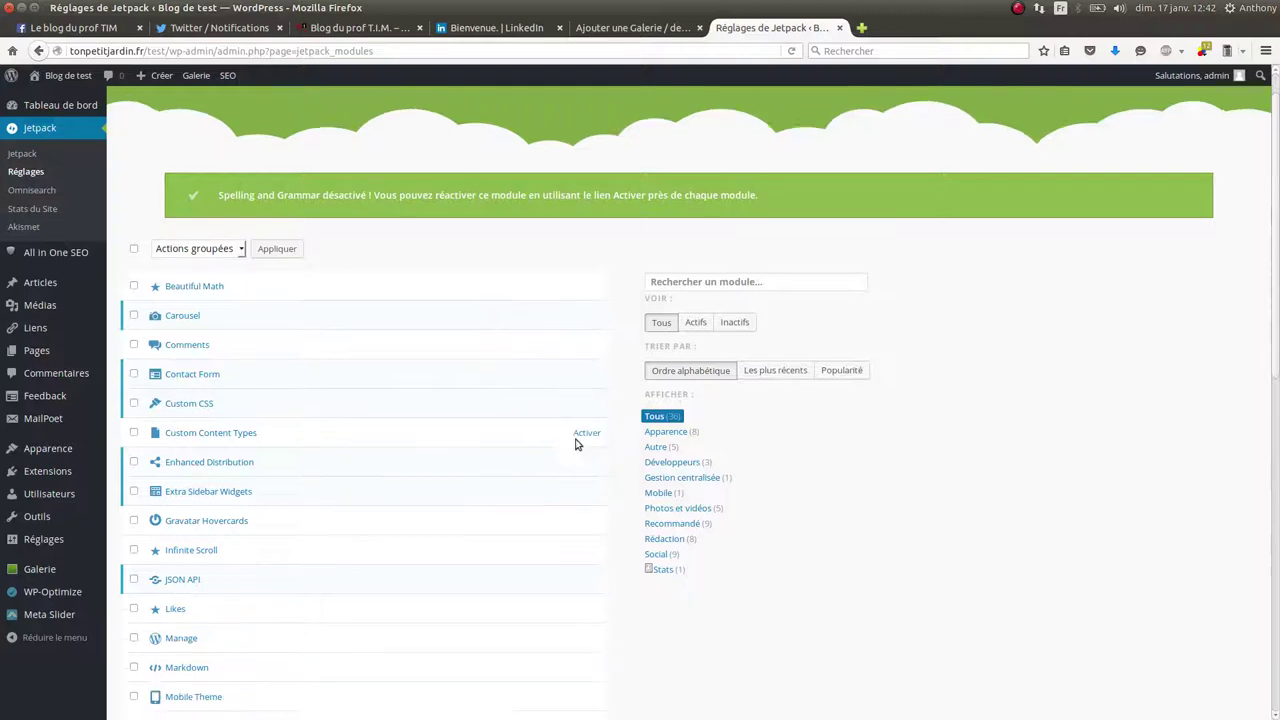
pyautogui.scroll(-6, 563, 397)
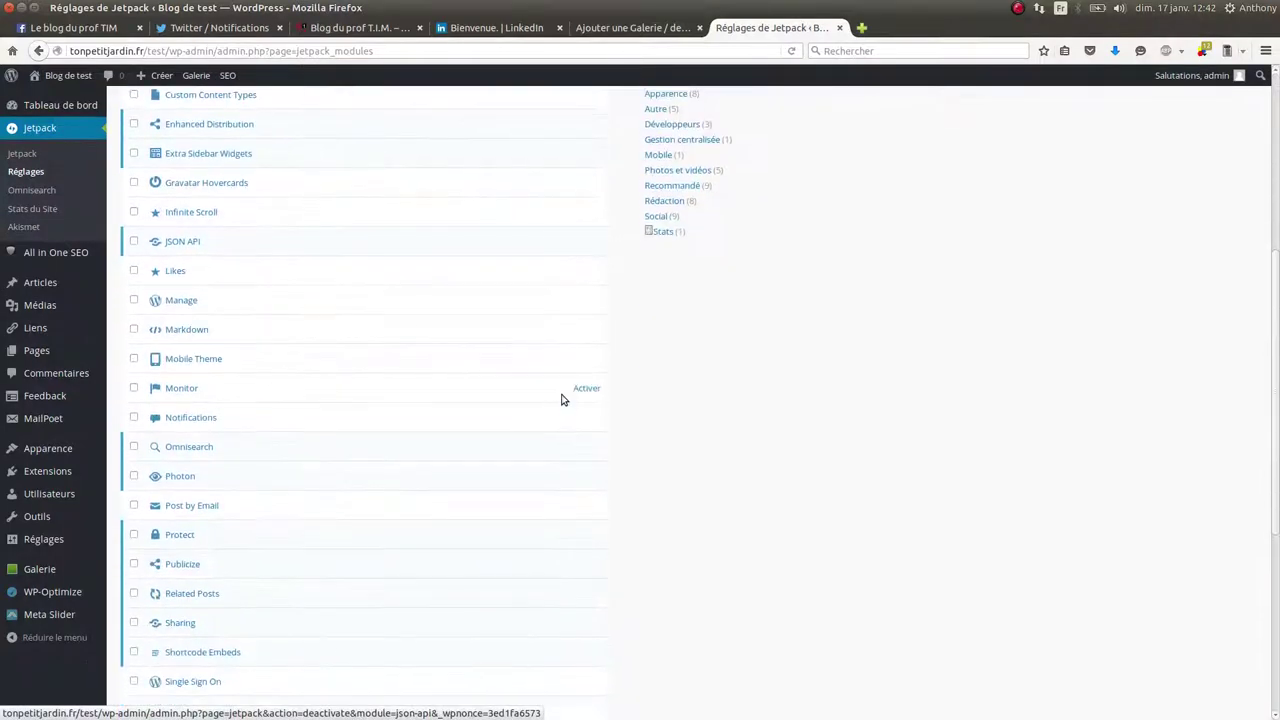
pyautogui.scroll(-3, 573, 333)
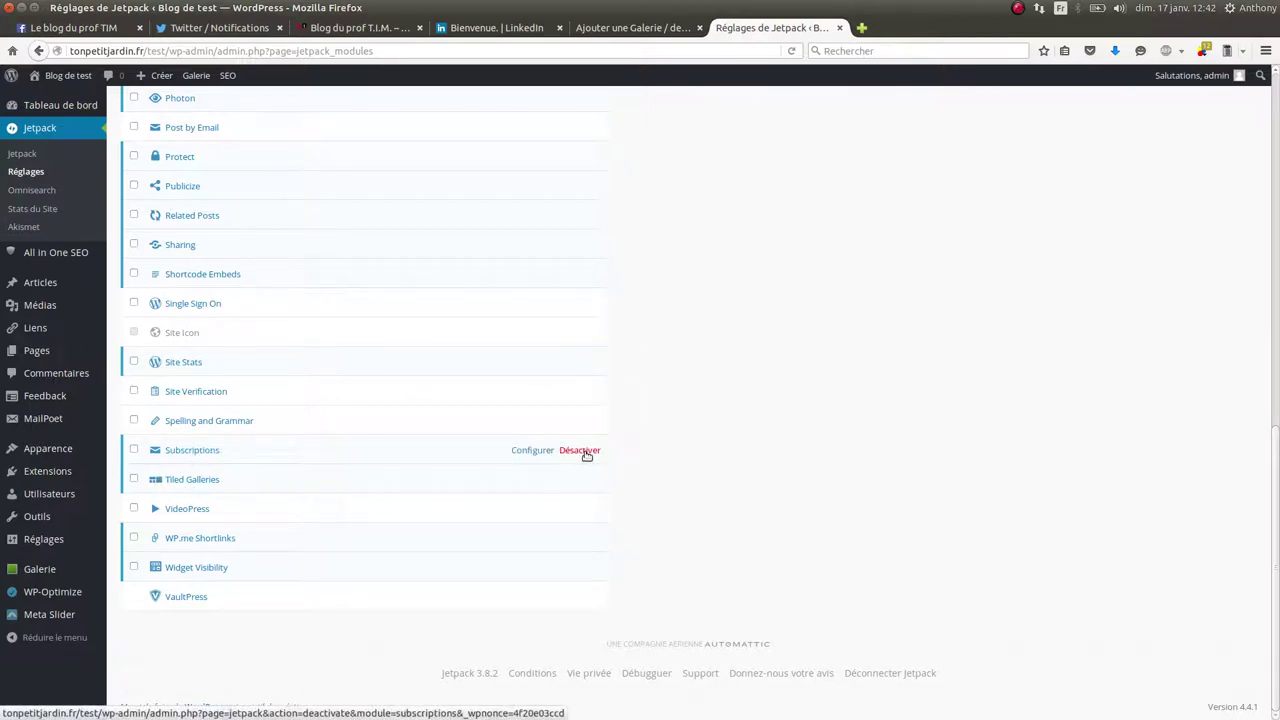
pyautogui.click(580, 451)
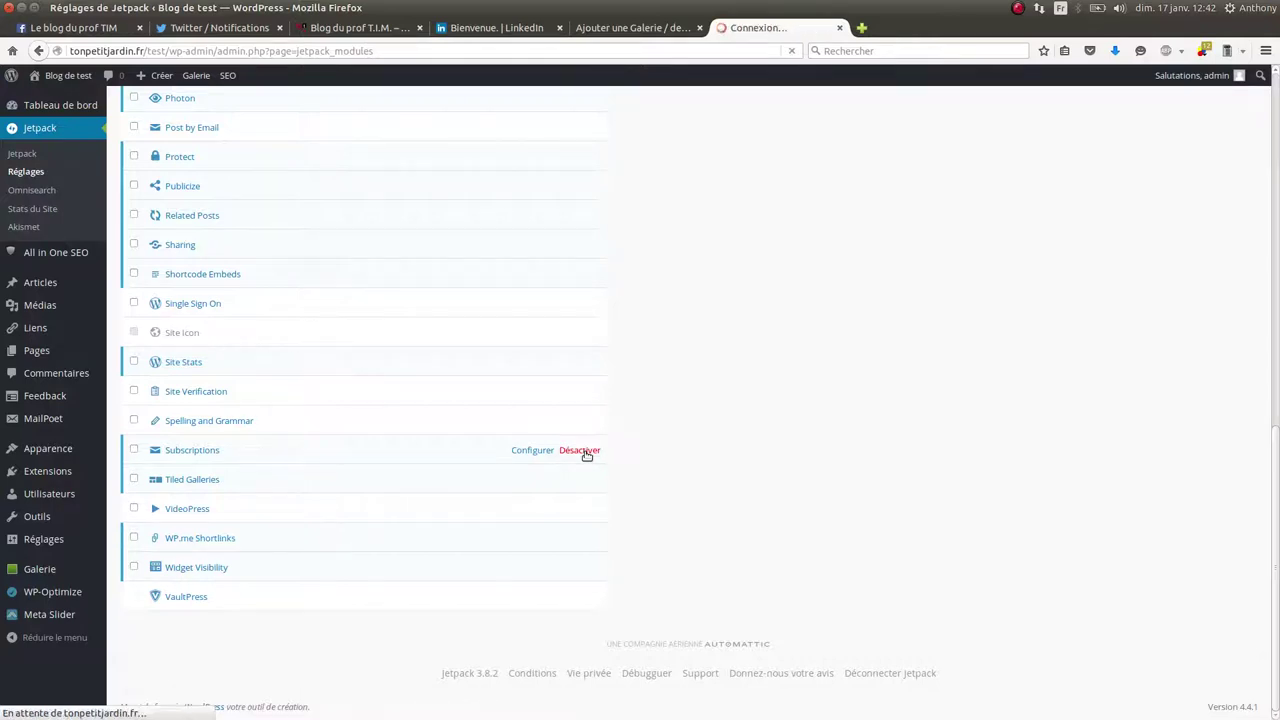
# Review the lower half of the Jetpack module list, including the Related Posts and Sharing entries
pyautogui.scroll(-5, 586, 454)
pyautogui.scroll(-4, 567, 453)
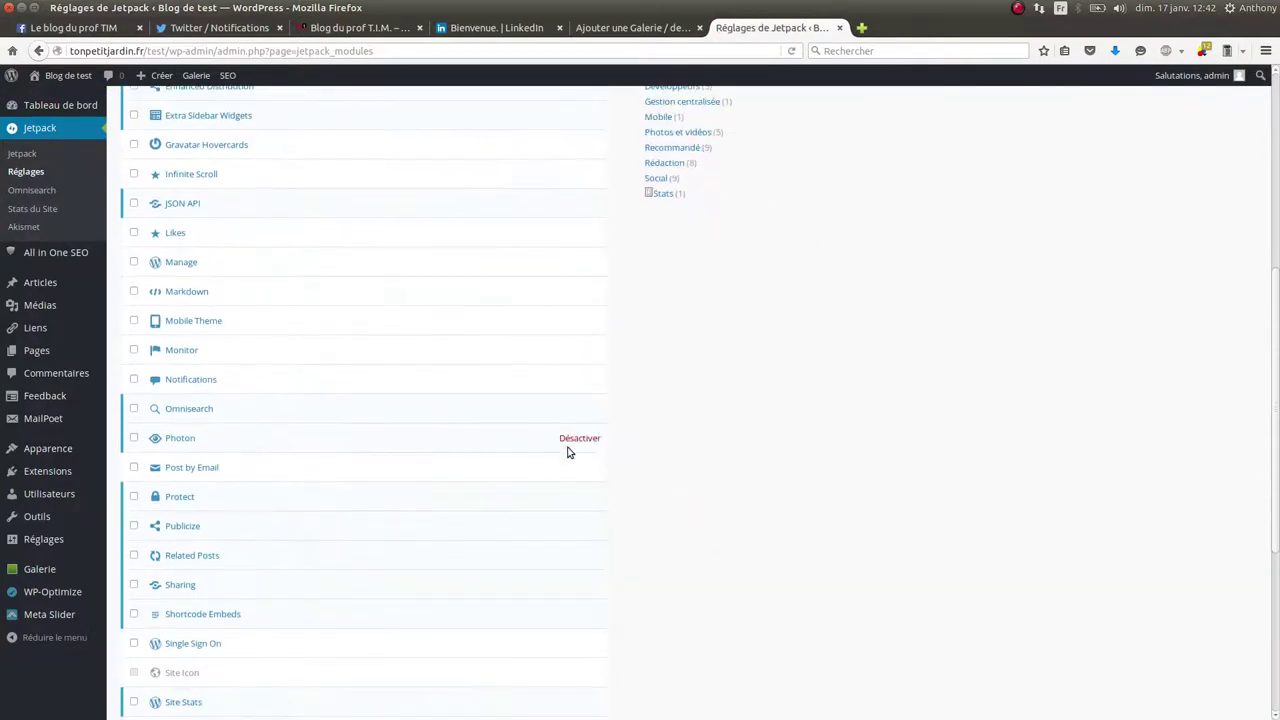
pyautogui.scroll(-2, 567, 452)
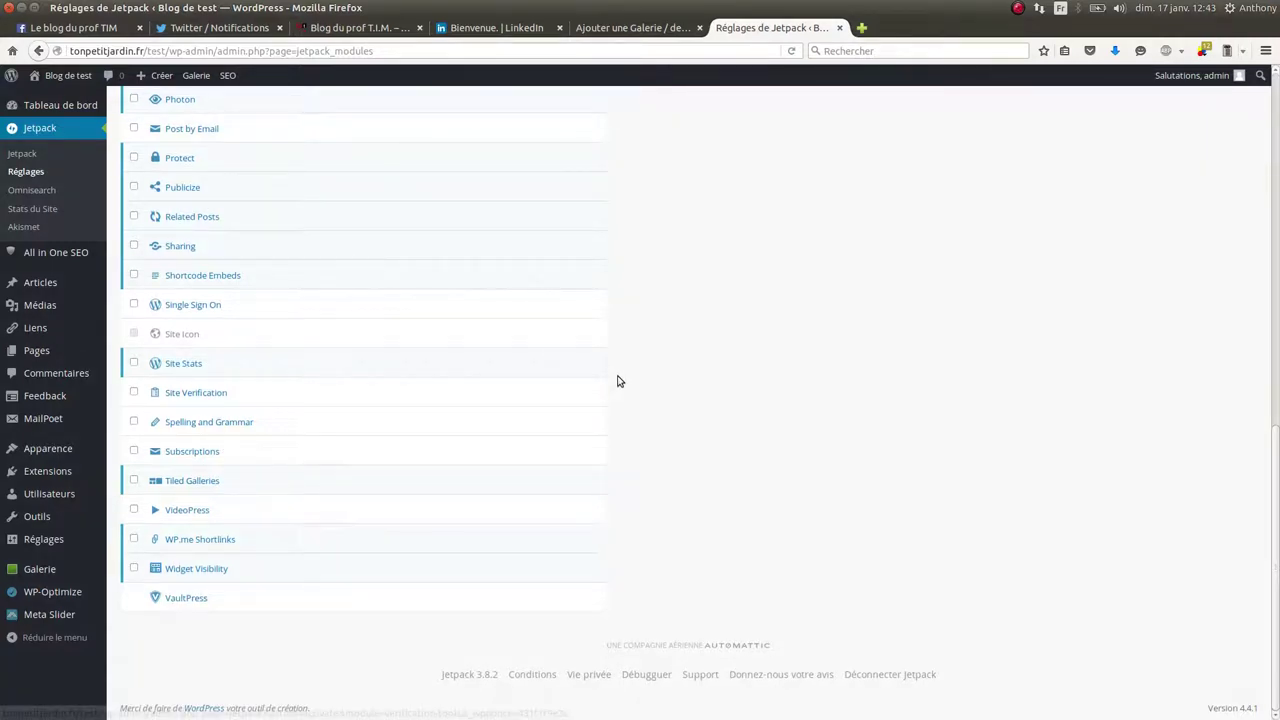
pyautogui.scroll(4, 617, 381)
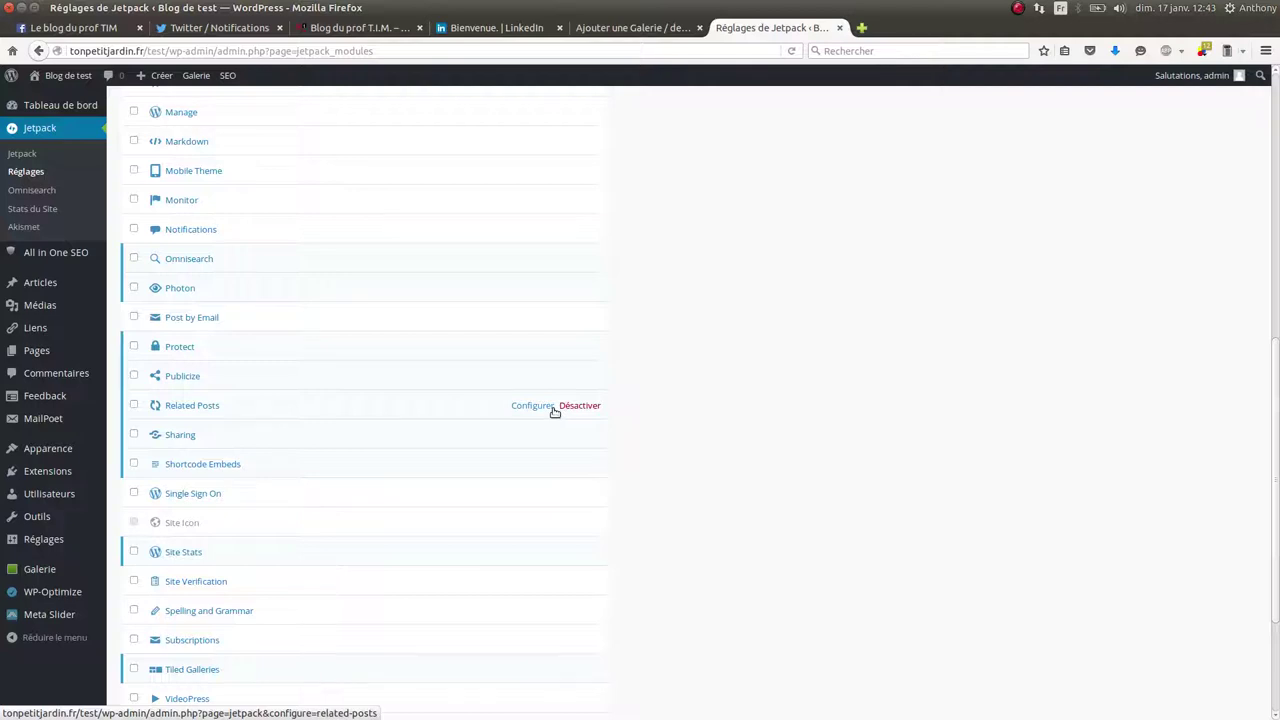
pyautogui.scroll(1, 554, 411)
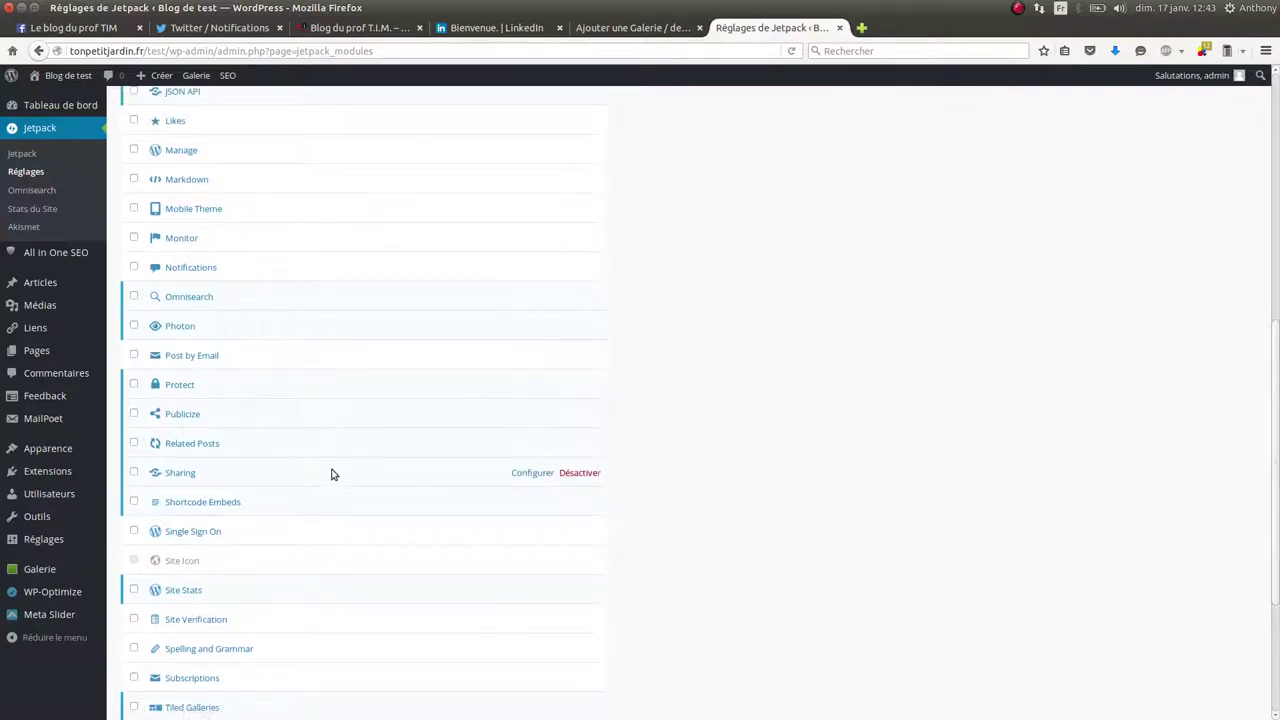
# Open the Publicize settings from the module's details in a separate tab, close the details, and switch to the sharing options
pyautogui.click(182, 414)
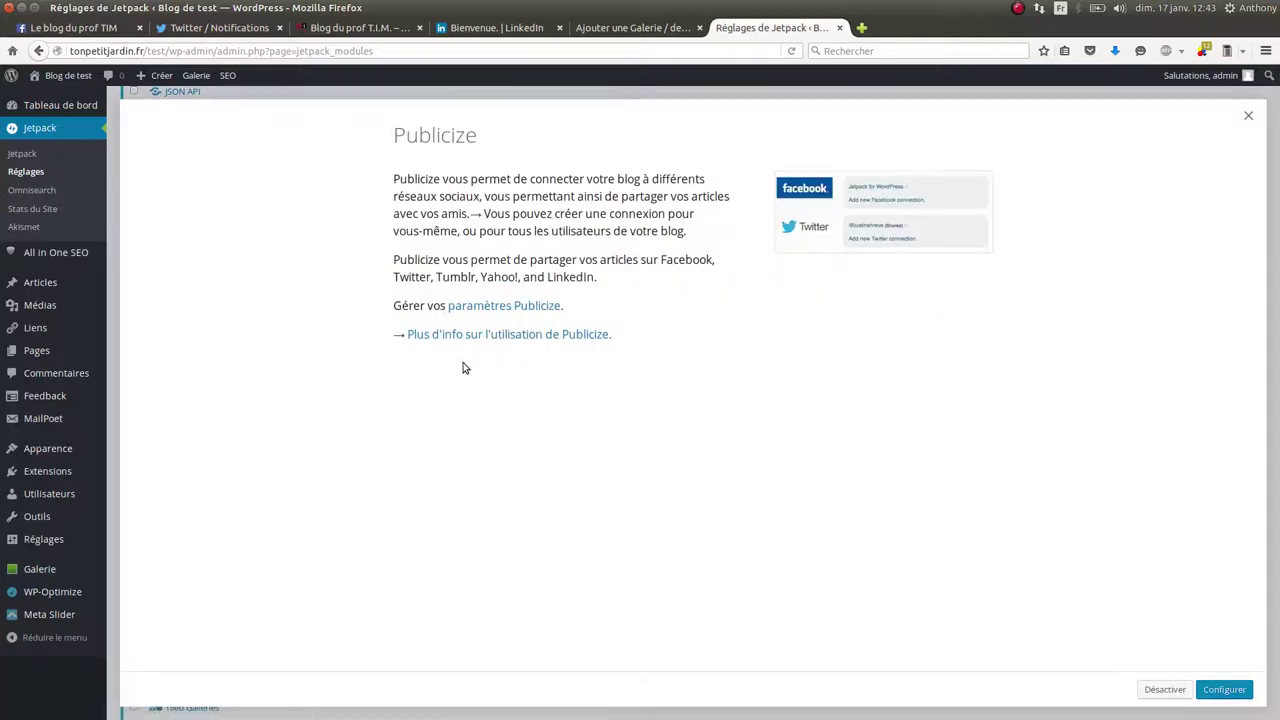
pyautogui.middleClick(556, 305)
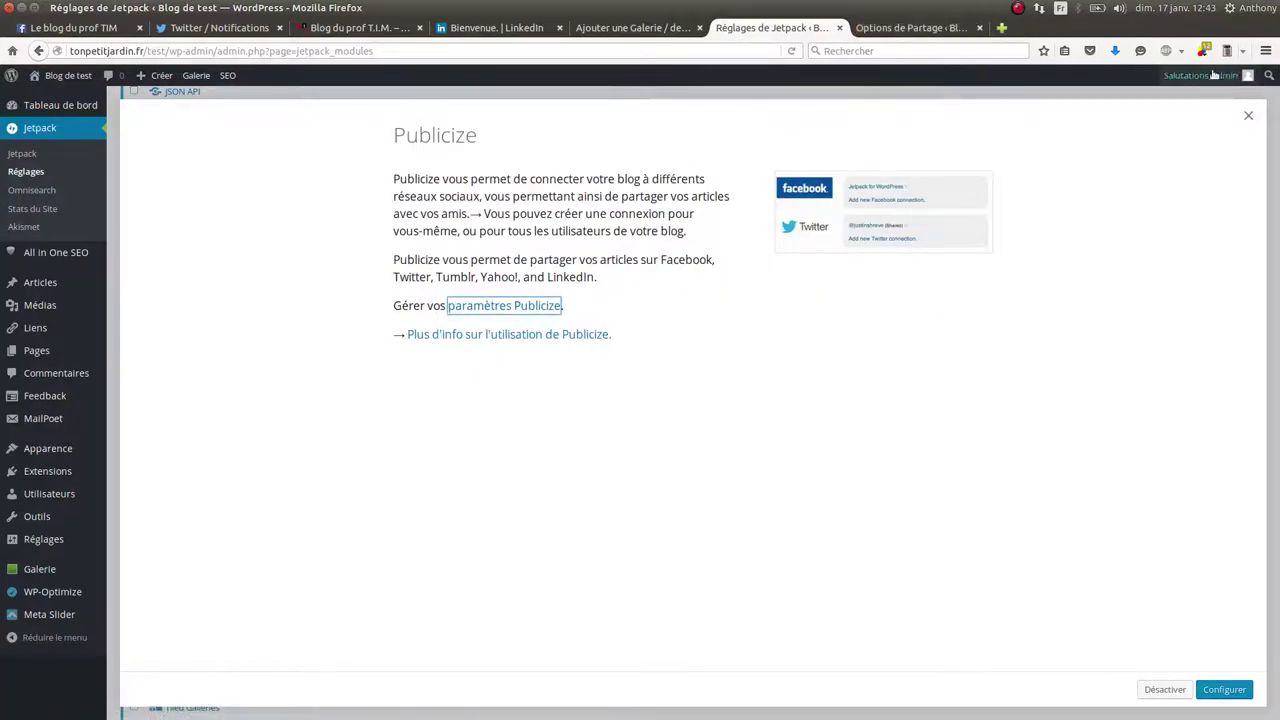
pyautogui.click(1253, 117)
pyautogui.click(921, 33)
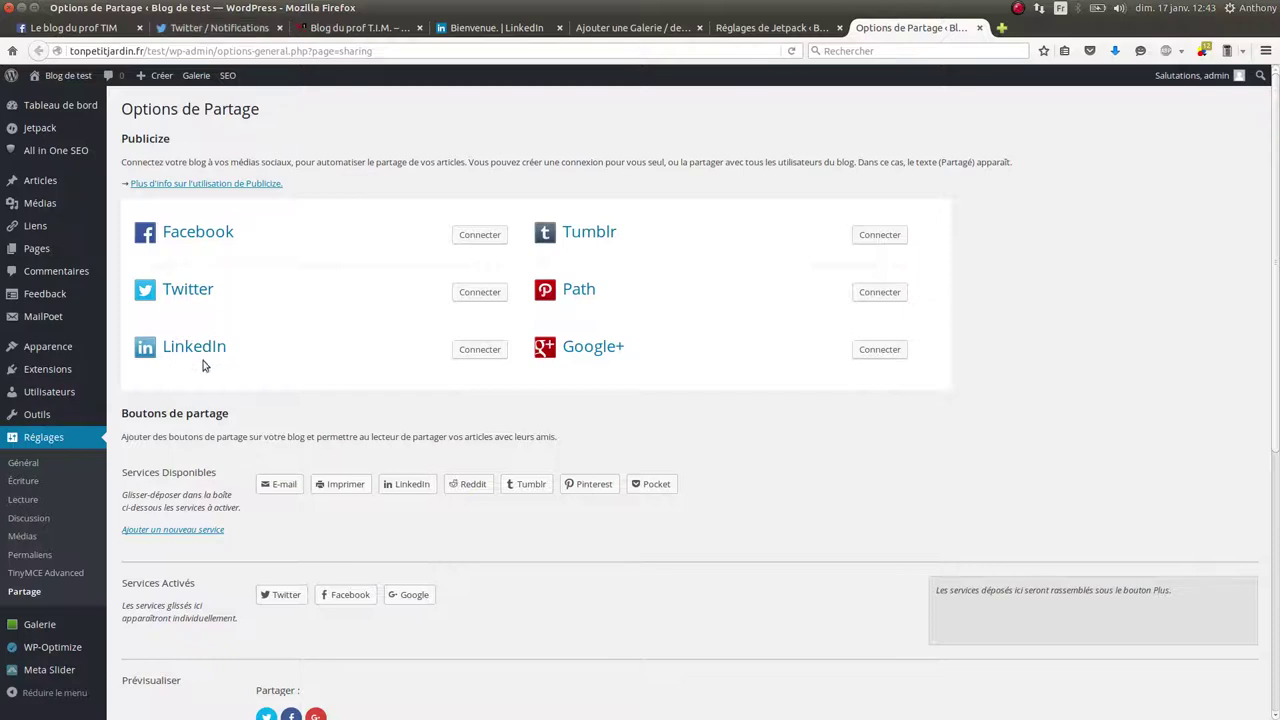
# Connect Twitter and LinkedIn to Publicize, authorizing WordPress.com on Twitter without sharing that connection with all blog users
pyautogui.click(489, 292)
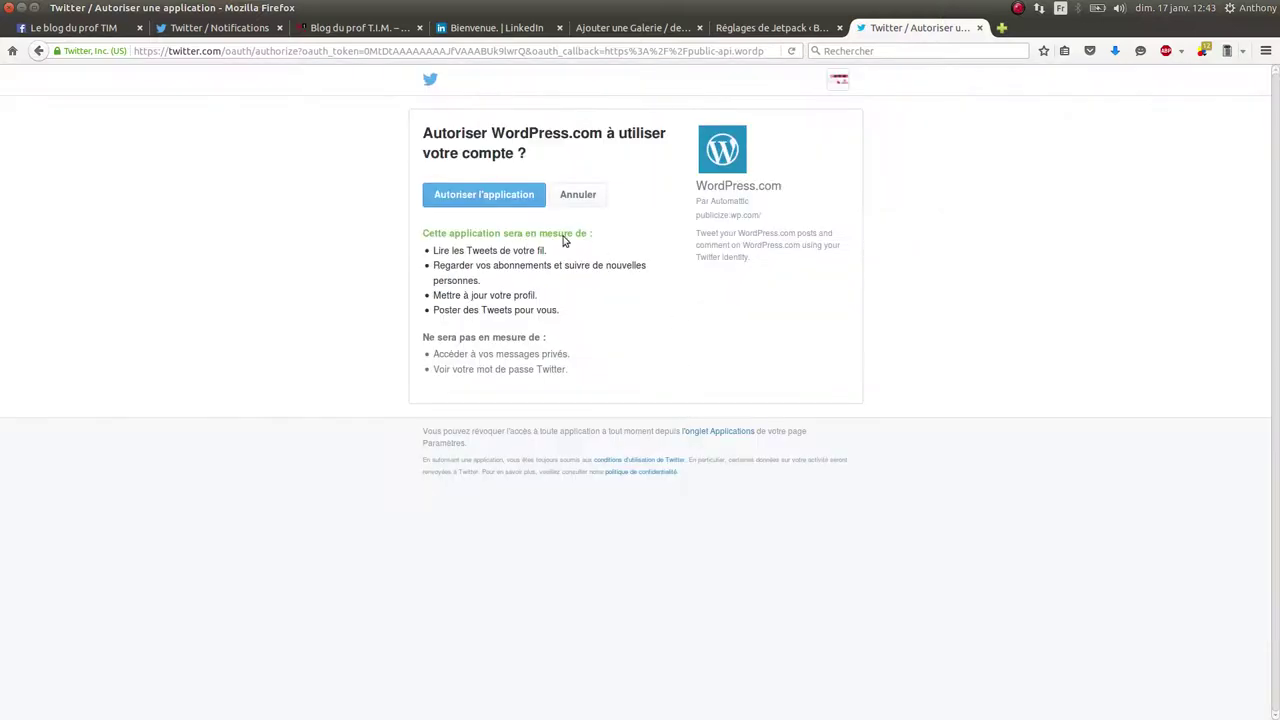
pyautogui.click(490, 197)
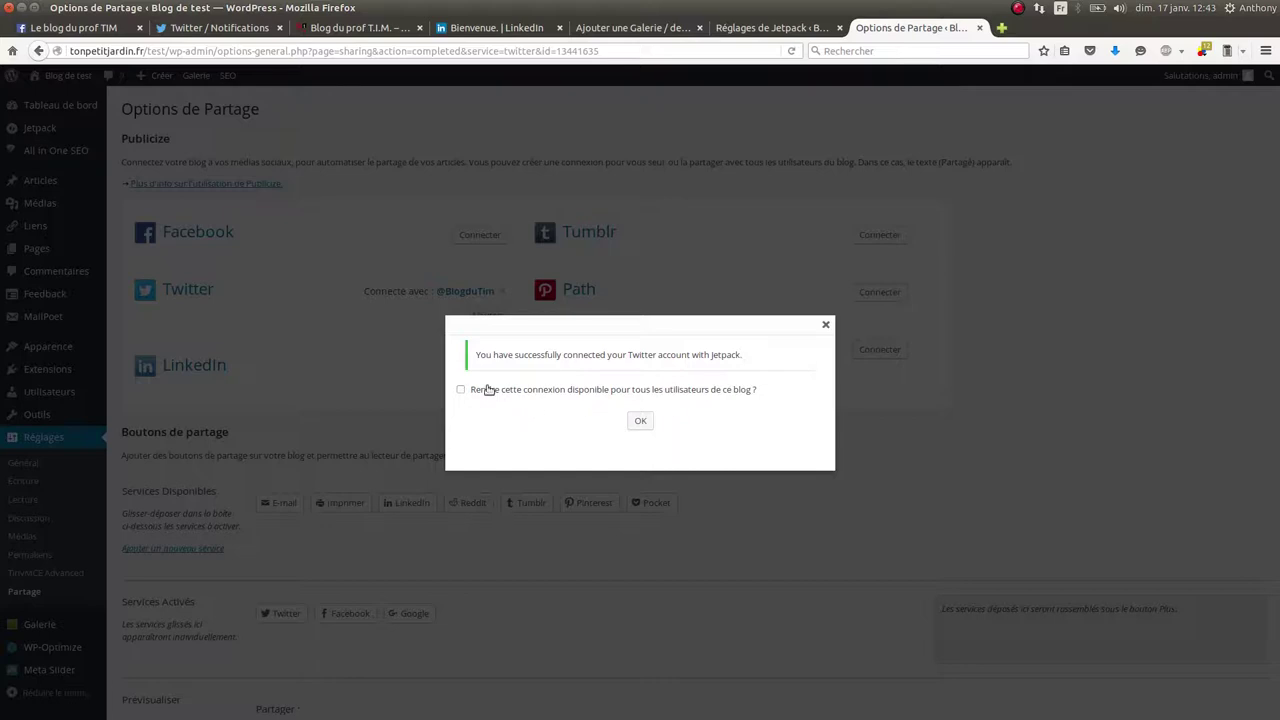
pyautogui.click(641, 422)
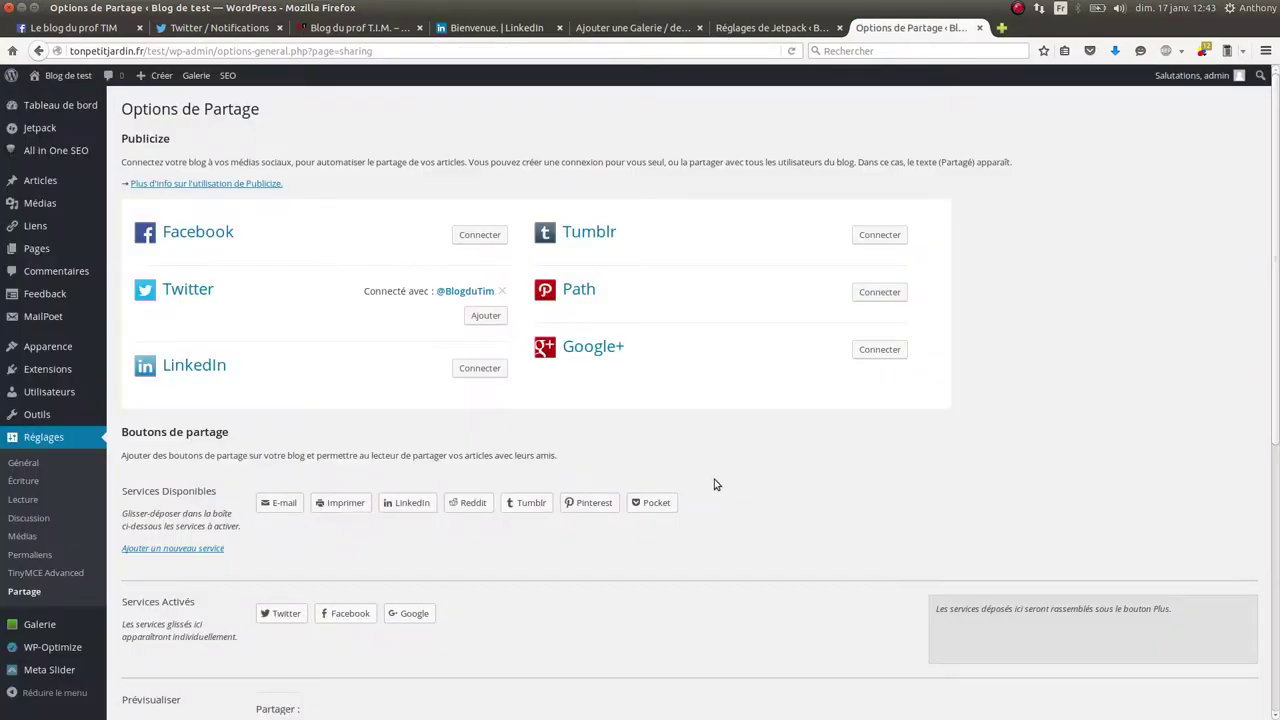
pyautogui.click(478, 368)
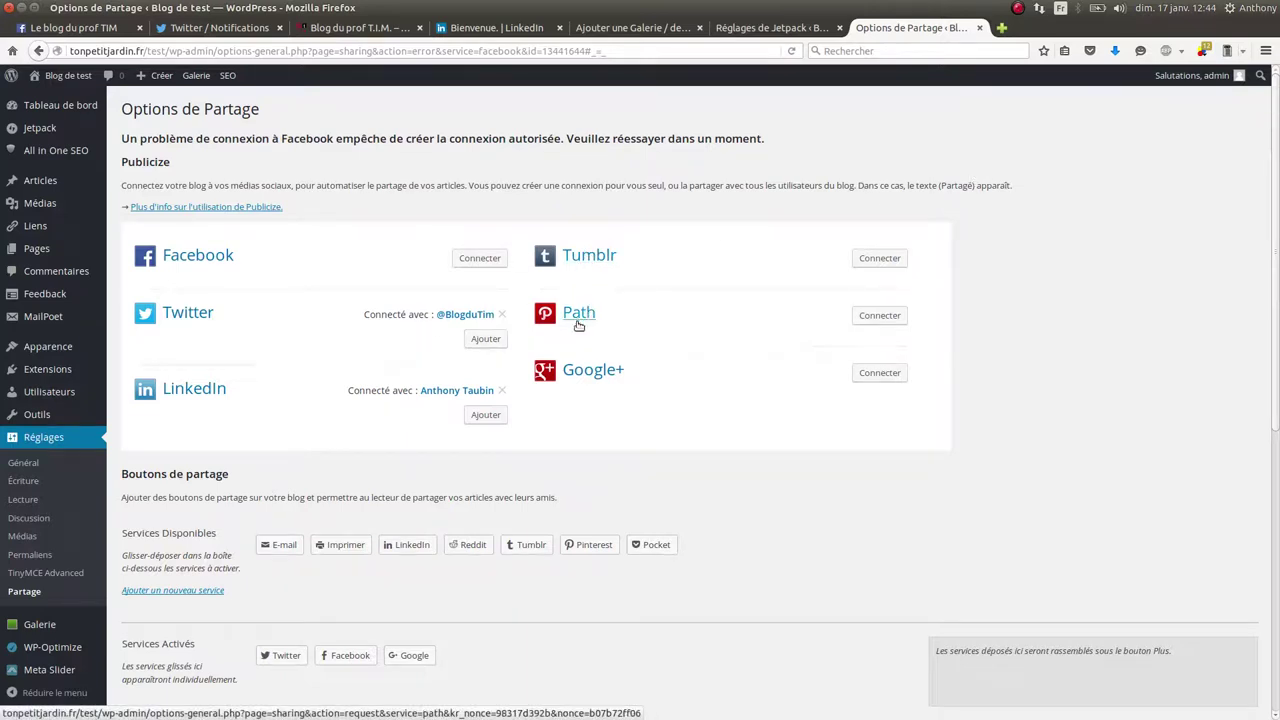
# Add LinkedIn to the enabled sharing services (Services Activés) after the Google button
pyautogui.scroll(-5, 786, 354)
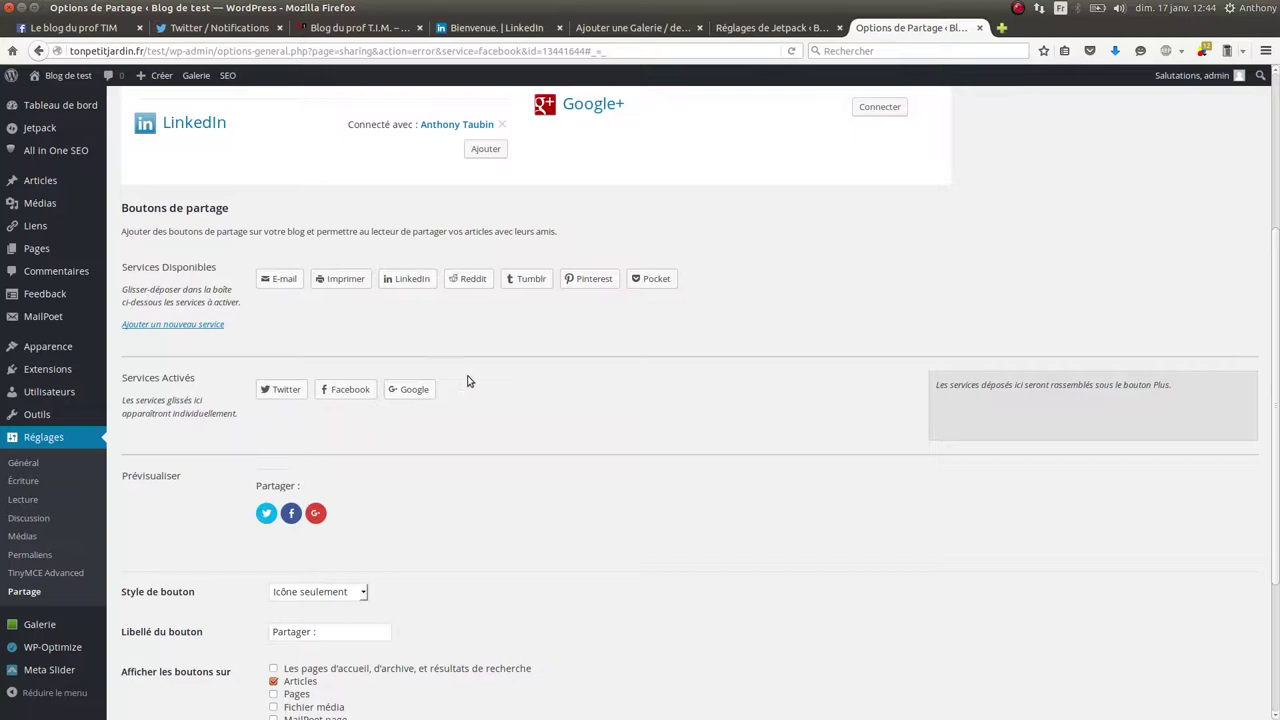
pyautogui.moveTo(401, 281); pyautogui.dragTo(487, 394)
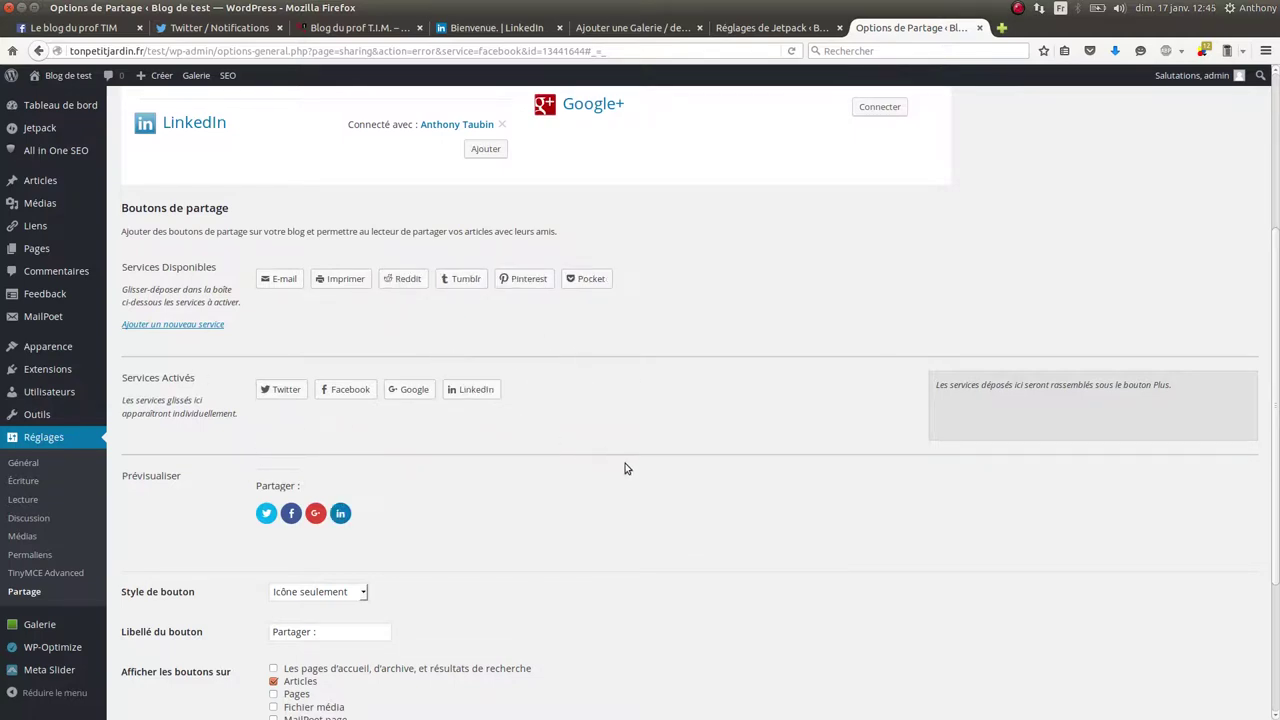
# Show the sharing buttons on the home, archive and search result pages and on Pages as well, and save the changes
pyautogui.scroll(-3, 548, 489)
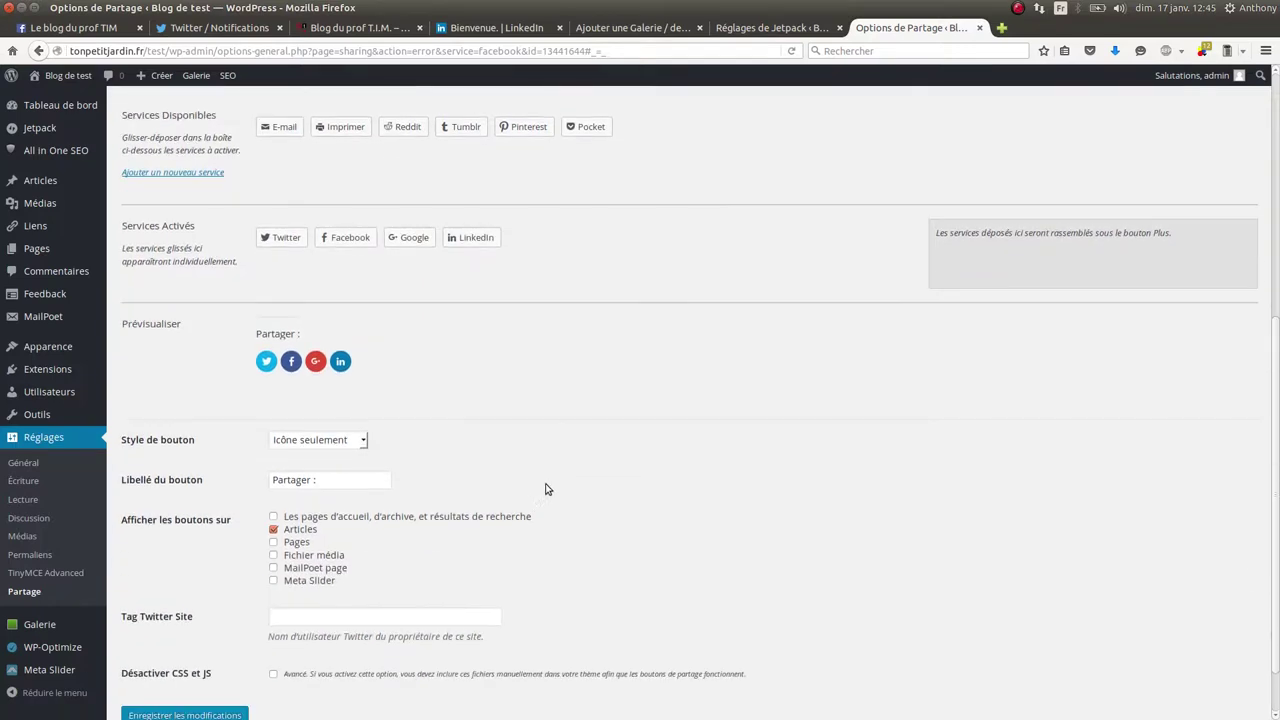
pyautogui.click(273, 517)
pyautogui.click(273, 555)
pyautogui.click(274, 542)
pyautogui.click(274, 556)
pyautogui.scroll(-1, 597, 519)
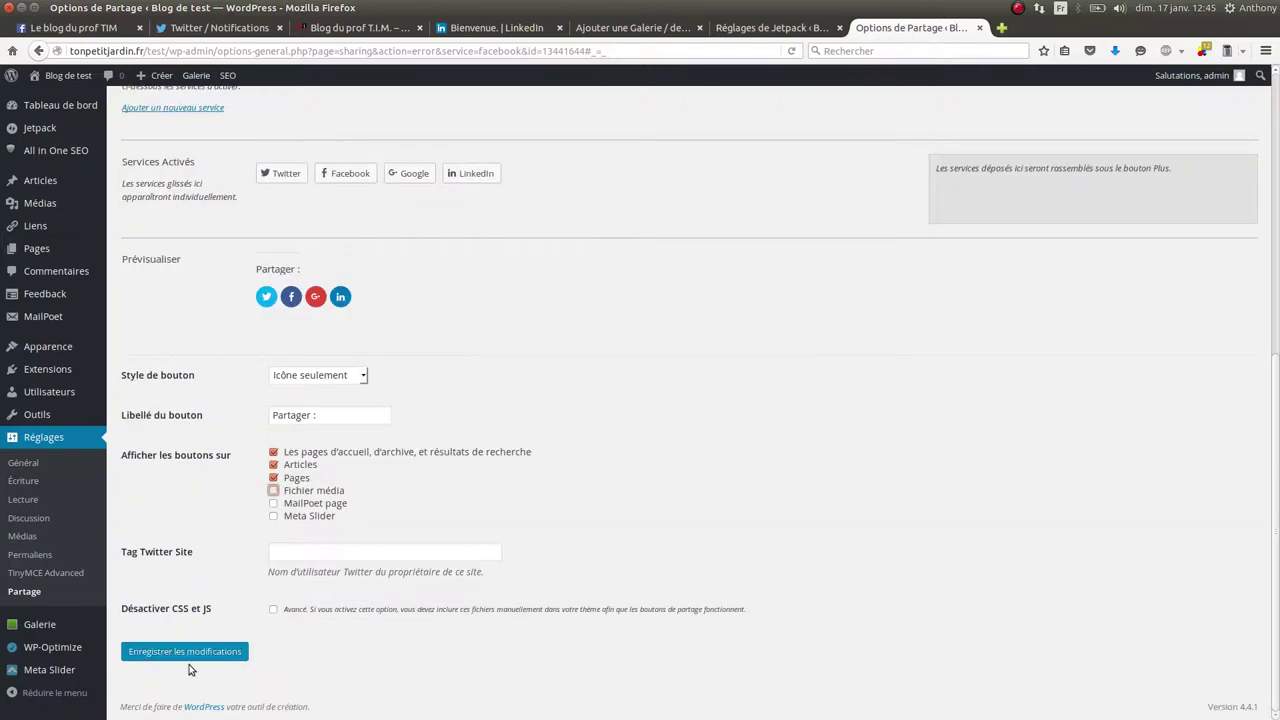
pyautogui.click(190, 652)
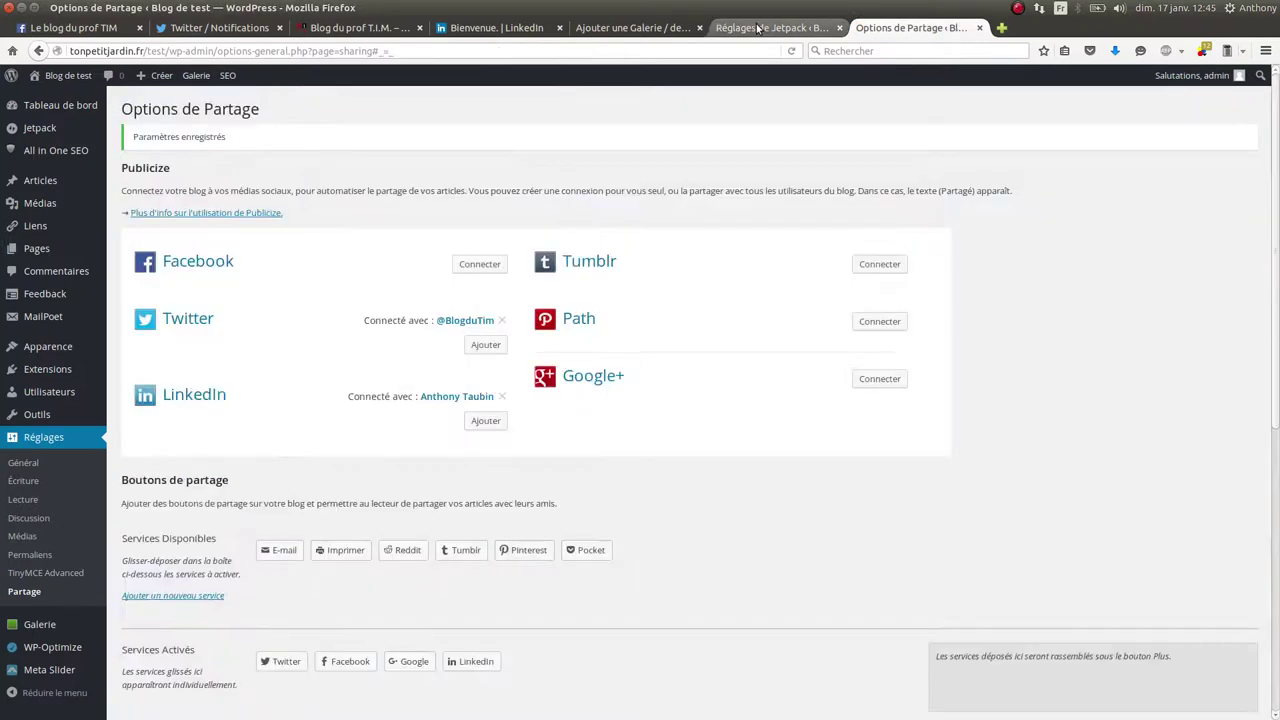
# Open the media settings from the Jetpack Tiled Galleries module's details, enable displaying galleries as an image mosaic, and save
pyautogui.click(766, 25)
pyautogui.scroll(-3, 303, 499)
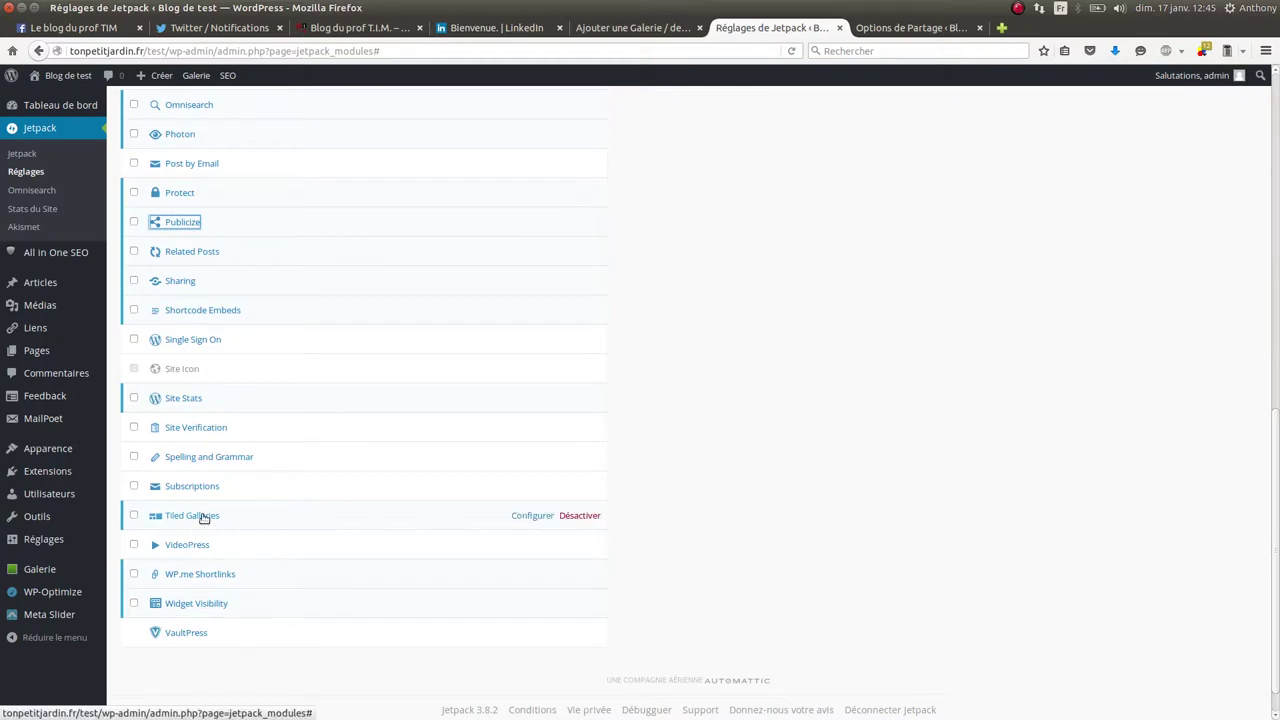
pyautogui.click(204, 517)
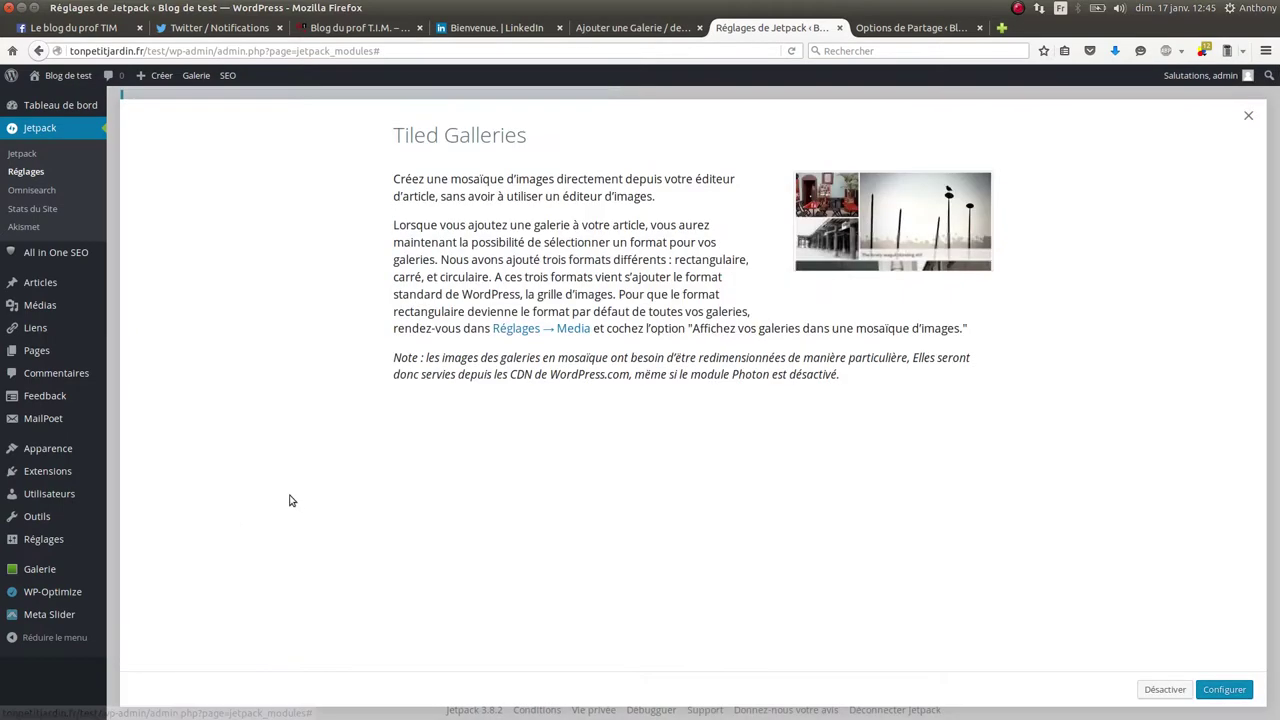
pyautogui.middleClick(533, 330)
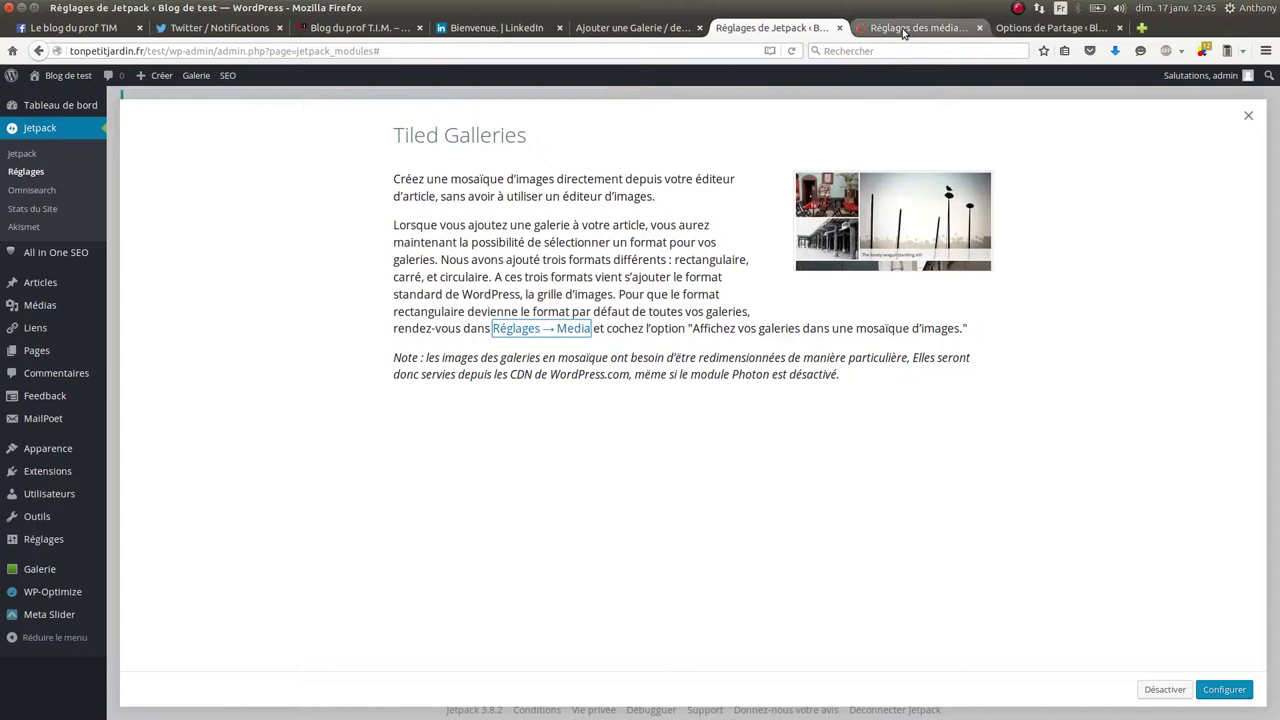
pyautogui.click(903, 28)
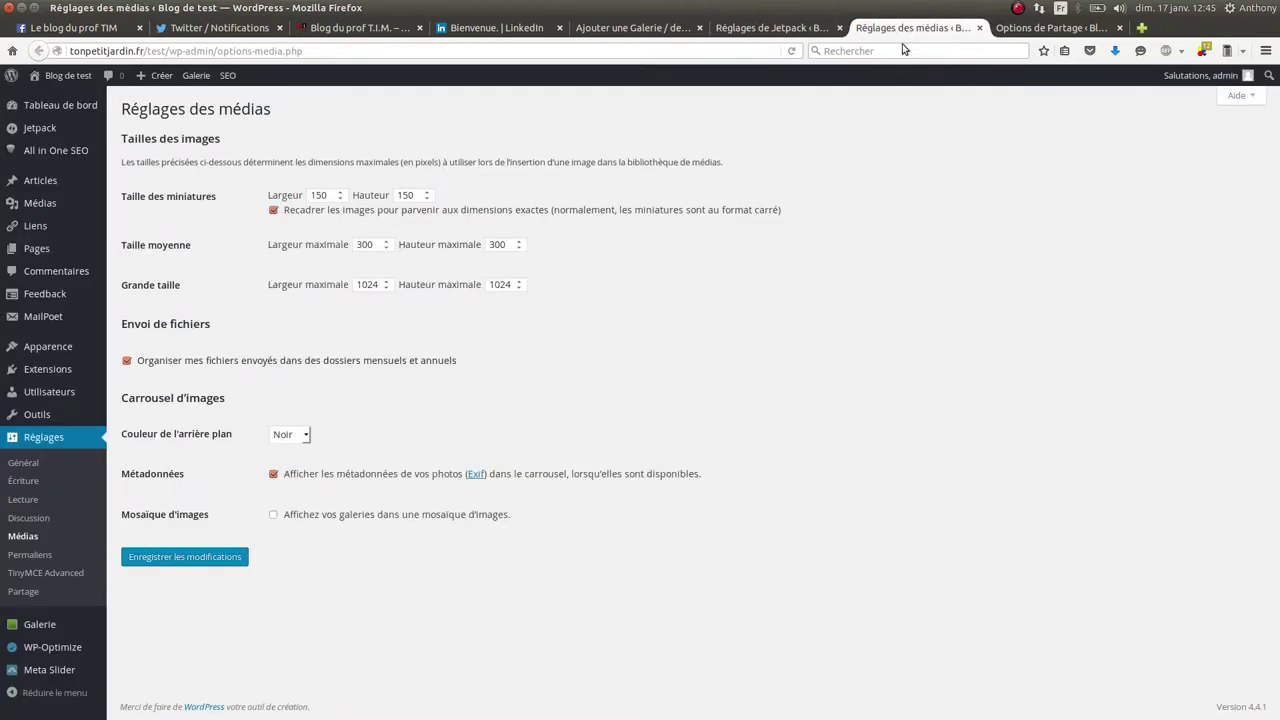
pyautogui.click(273, 517)
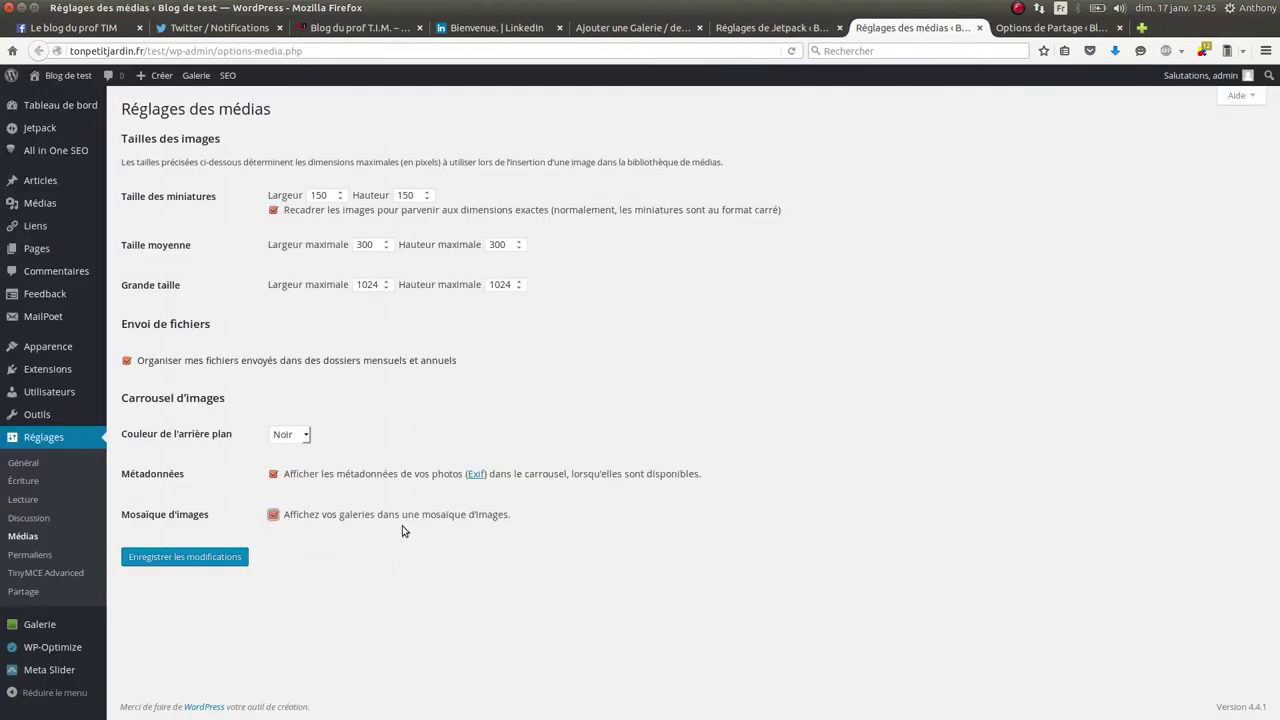
pyautogui.click(197, 557)
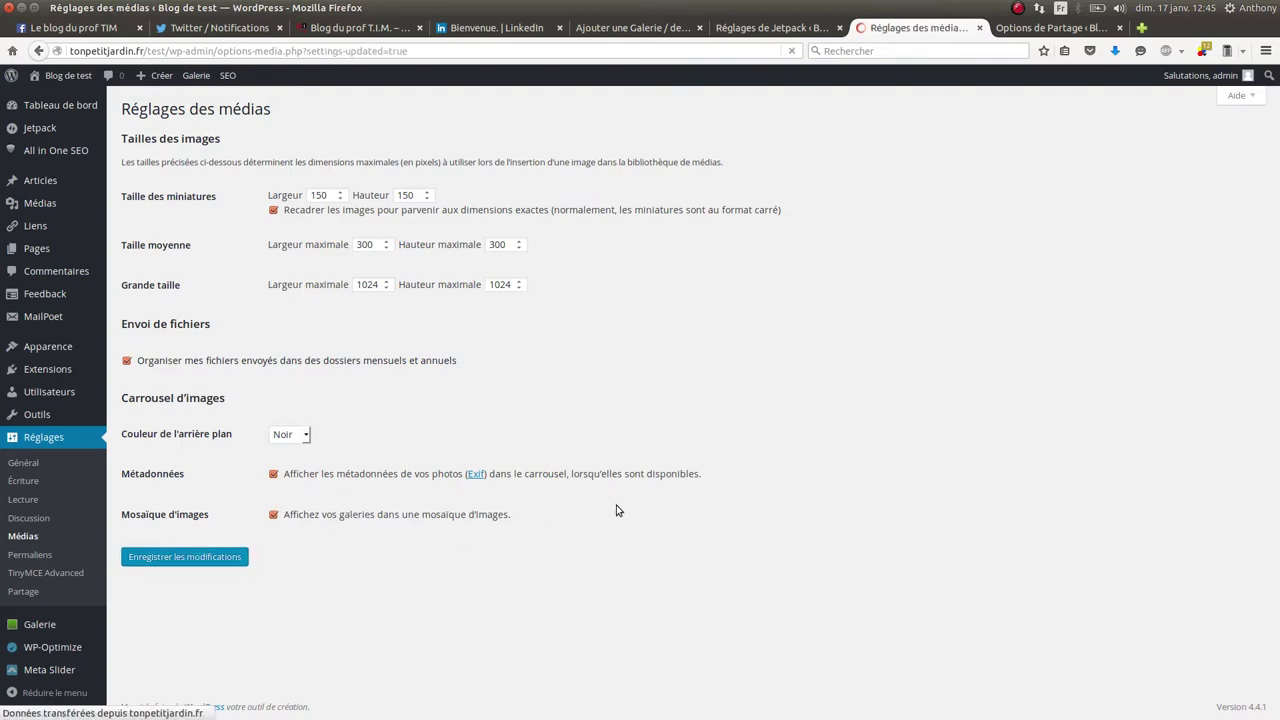